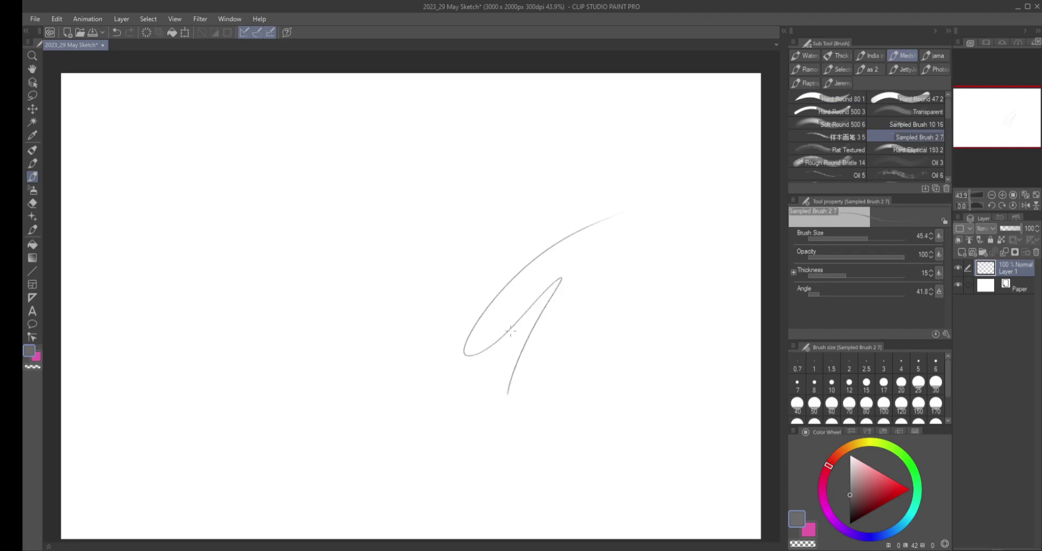
- Undo the curved test strokes to leave the canvas blank
key("ctrl+z")
left_click_drag(480, 209, 502, 242)
key("ctrl+z")
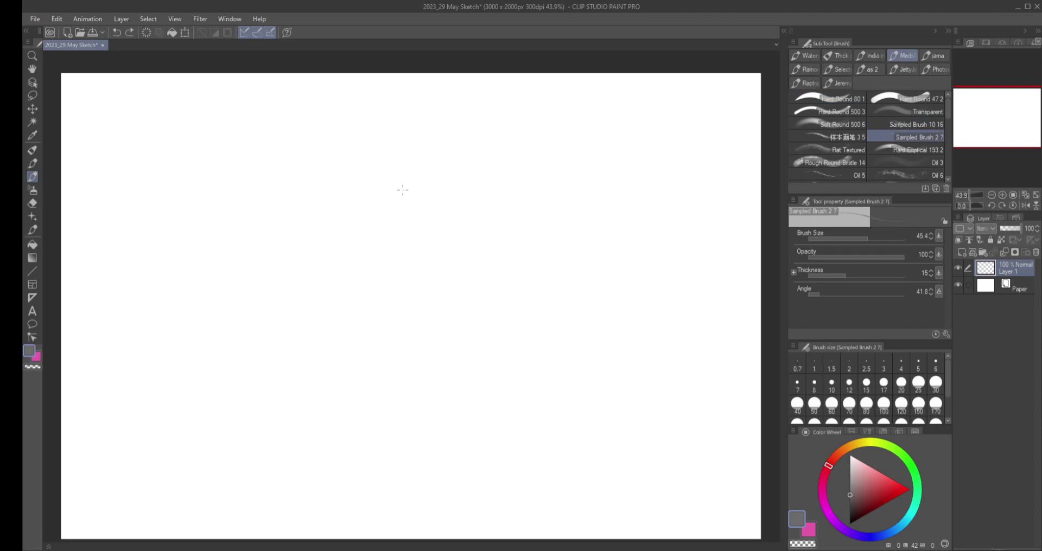
- Rough in a head in three-quarter view with a tilted oval cranium, tapering jaw, ear and brow guideline
mouse_move(400, 187)
left_mouse_down()
mouse_move(467, 251)
mouse_move(421, 283)
mouse_move(372, 253)
mouse_move(387, 331)
mouse_move(444, 302)
mouse_move(390, 311)
mouse_move(450, 297)
left_mouse_up()
key("ctrl+z")
key("ctrl+z")
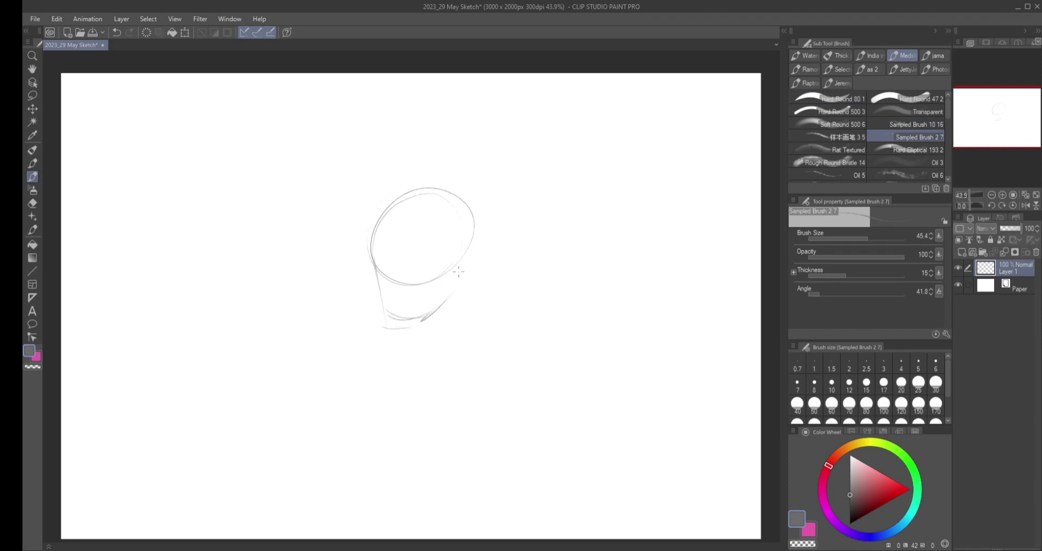
mouse_move(463, 240)
left_mouse_down()
mouse_move(447, 308)
mouse_move(449, 279)
left_mouse_up()
left_click_drag(460, 255, 460, 283)
left_click_drag(364, 241, 399, 294)
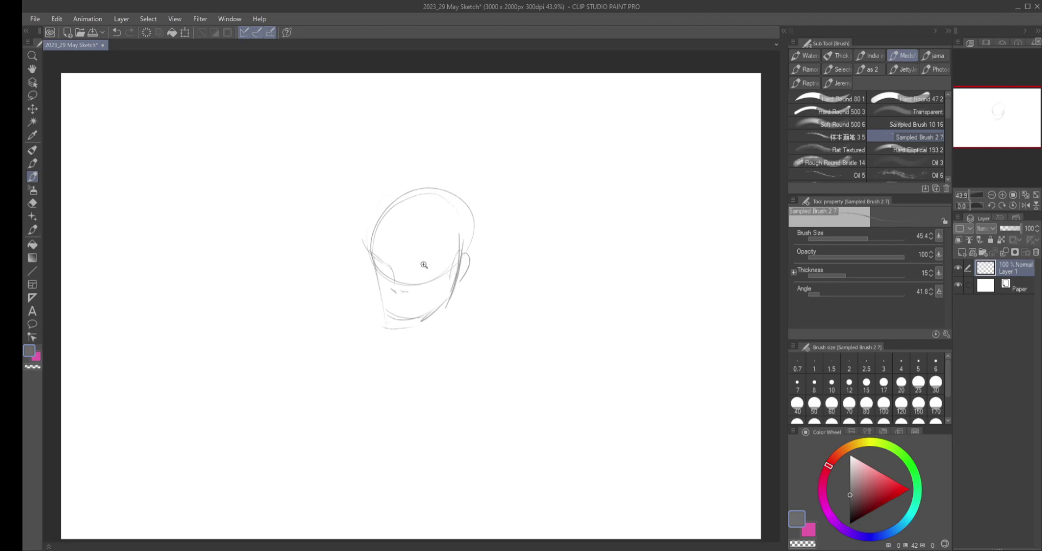
- Sketch the brow ridge and eye socket guidelines across the face, undoing the unwanted strokes
scroll(423, 267, "up", 2)
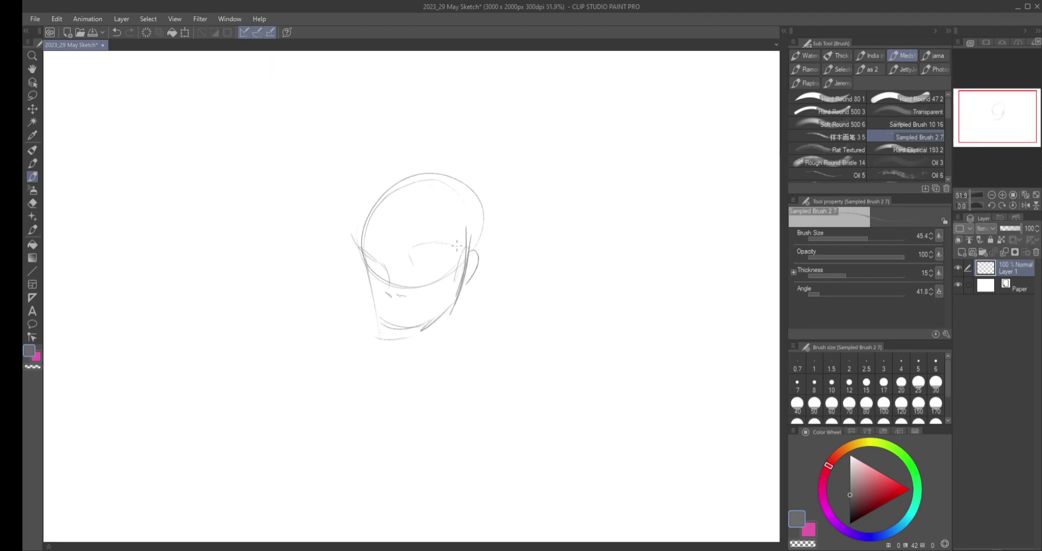
mouse_move(370, 251)
left_mouse_down()
mouse_move(393, 260)
mouse_move(466, 249)
mouse_move(377, 278)
mouse_move(388, 281)
mouse_move(380, 268)
left_mouse_up()
key("e")
key("b")
key("ctrl+z")
key("ctrl+z")
key("ctrl+z")
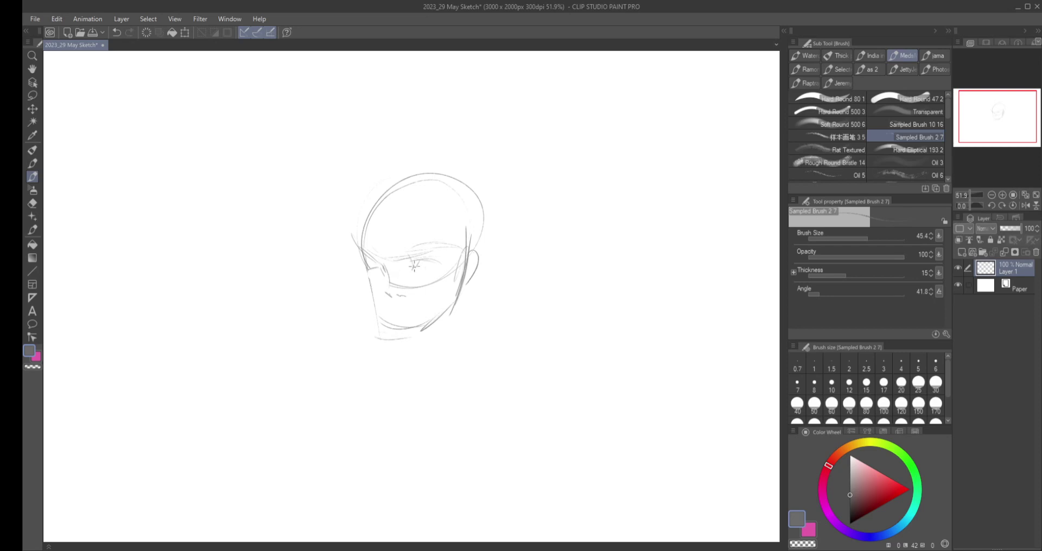
- Draw the facial features with lashed eyes, slanted eyebrows and a small closed mouth
key("e")
key("b")
left_click_drag(381, 266, 384, 271)
mouse_move(421, 265)
left_mouse_down()
mouse_move(365, 273)
mouse_move(415, 248)
mouse_move(450, 249)
mouse_move(373, 249)
mouse_move(425, 260)
mouse_move(446, 248)
mouse_move(417, 257)
mouse_move(420, 270)
mouse_move(372, 269)
left_mouse_up()
key("ctrl+z")
key("ctrl+z")
left_click_drag(377, 264, 364, 274)
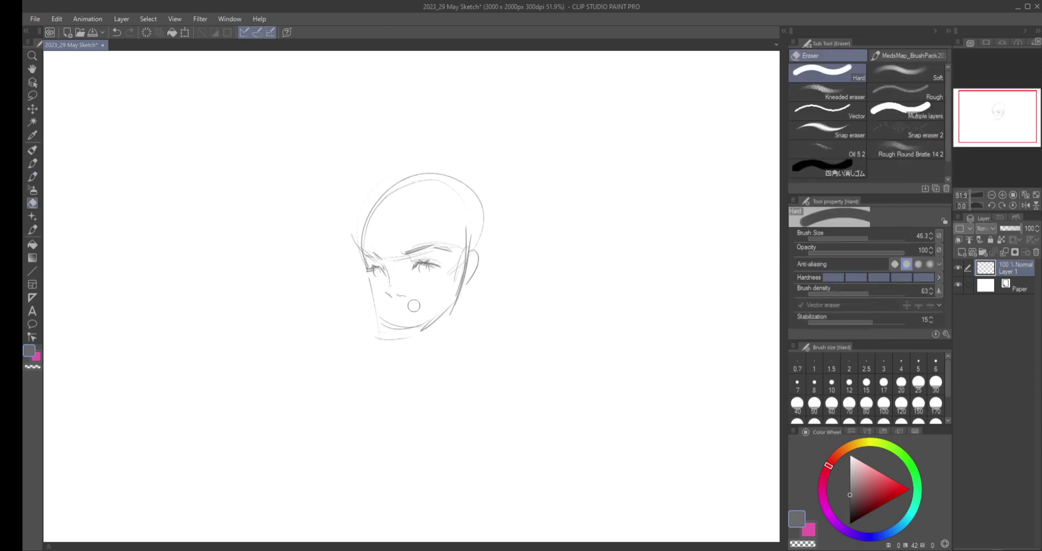
left_click_drag(392, 305, 409, 306)
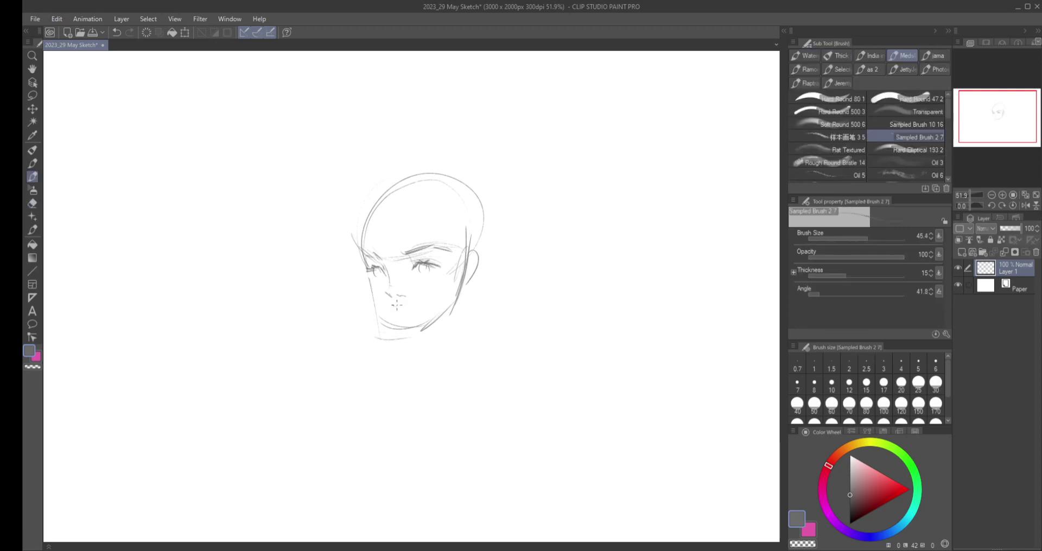
left_click_drag(392, 305, 408, 307)
- Sketch a headpiece with a curved band across the forehead and long spikes at the top and back of the head
mouse_move(385, 203)
left_mouse_down()
mouse_move(469, 227)
mouse_move(456, 233)
mouse_move(416, 162)
mouse_move(485, 198)
mouse_move(478, 238)
left_mouse_up()
mouse_move(452, 173)
left_mouse_down()
mouse_move(444, 149)
mouse_move(466, 185)
mouse_move(531, 162)
mouse_move(476, 209)
left_mouse_up()
left_click_drag(429, 180, 401, 162)
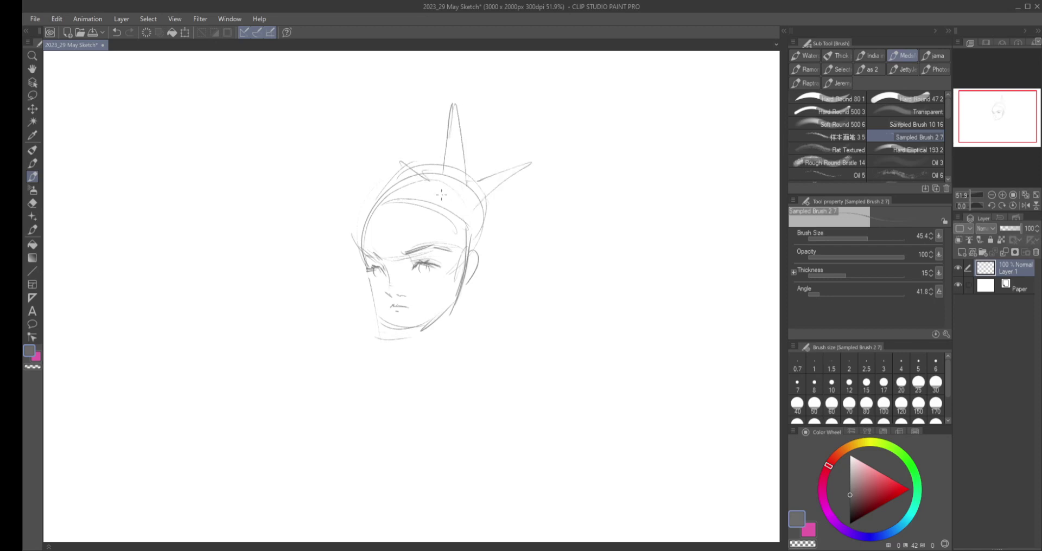
mouse_move(441, 195)
left_mouse_down()
mouse_move(451, 210)
mouse_move(533, 175)
left_mouse_up()
mouse_move(428, 178)
left_mouse_down()
mouse_move(409, 134)
mouse_move(416, 172)
mouse_move(466, 211)
left_mouse_up()
left_click_drag(472, 249, 466, 282)
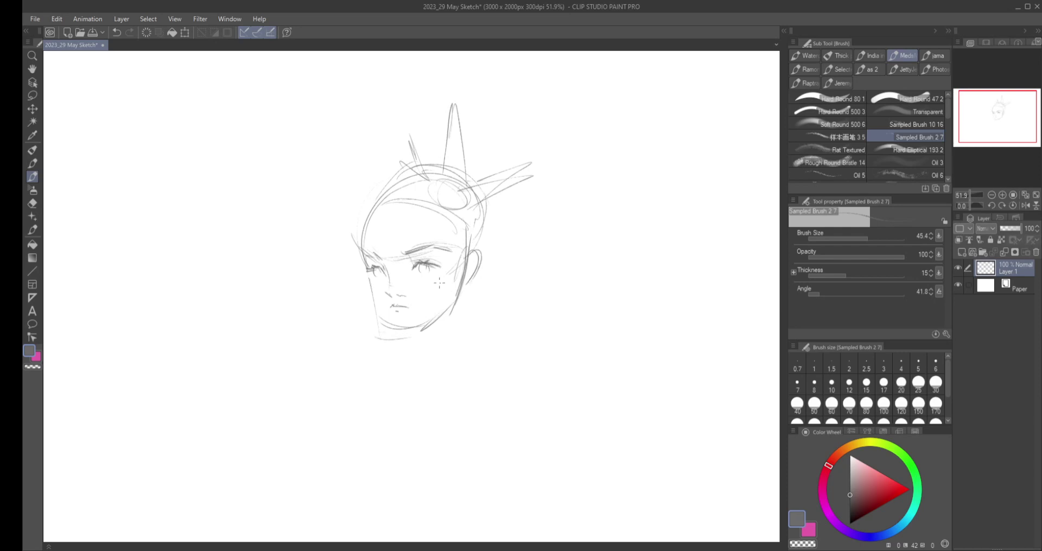
- Redraw the cheek and jawline from the far eye around the chin to the ear, erasing overlapping construction lines
mouse_move(373, 277)
left_mouse_down()
mouse_move(389, 335)
mouse_move(432, 325)
mouse_move(461, 296)
left_mouse_up()
key("ctrl+z")
key("e")
key("b")
key("ctrl+z")
left_click_drag(422, 332, 471, 280)
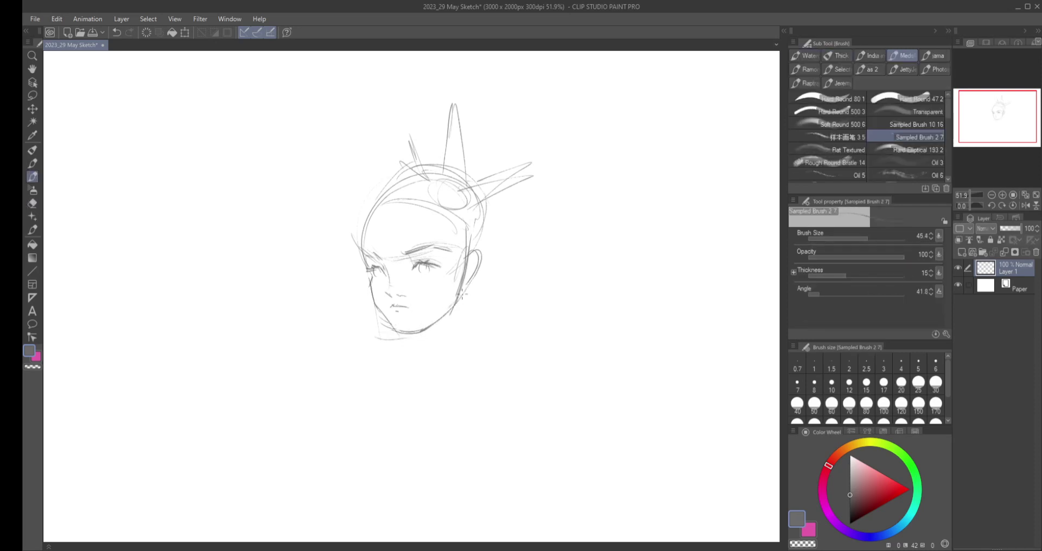
key("ctrl+z")
mouse_move(418, 330)
left_mouse_down()
mouse_move(452, 307)
mouse_move(470, 270)
left_mouse_up()
key("e")
key("b")
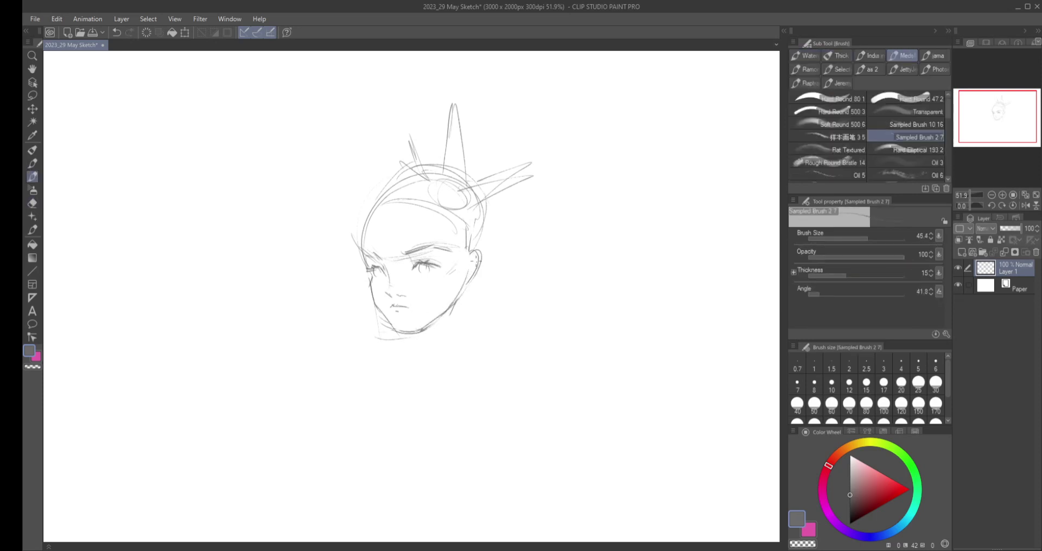
- Outline the back of the head behind the ear and the headpiece's outer edge, erasing stray lines inside the headpiece
left_click_drag(473, 229, 465, 267)
mouse_move(488, 193)
left_mouse_down()
mouse_move(494, 267)
mouse_move(499, 221)
mouse_move(471, 302)
left_mouse_up()
key("ctrl+z")
mouse_move(486, 217)
left_mouse_down()
mouse_move(493, 260)
mouse_move(483, 274)
left_mouse_up()
mouse_move(404, 170)
left_mouse_down()
mouse_move(469, 184)
mouse_move(486, 233)
left_mouse_up()
left_click_drag(480, 191, 489, 238)
key("e")
mouse_move(414, 184)
left_mouse_down()
mouse_move(457, 192)
mouse_move(471, 213)
left_mouse_up()
key("b")
- Check the head in a mirrored view and draw the neck lines below the jaw and ear
key("h")
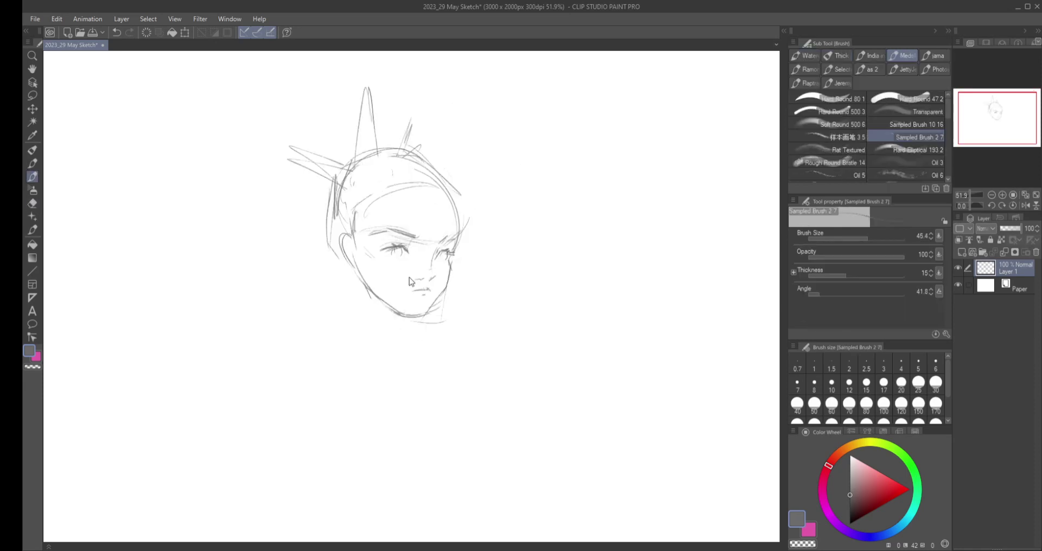
key("h")
key("b")
key("b")
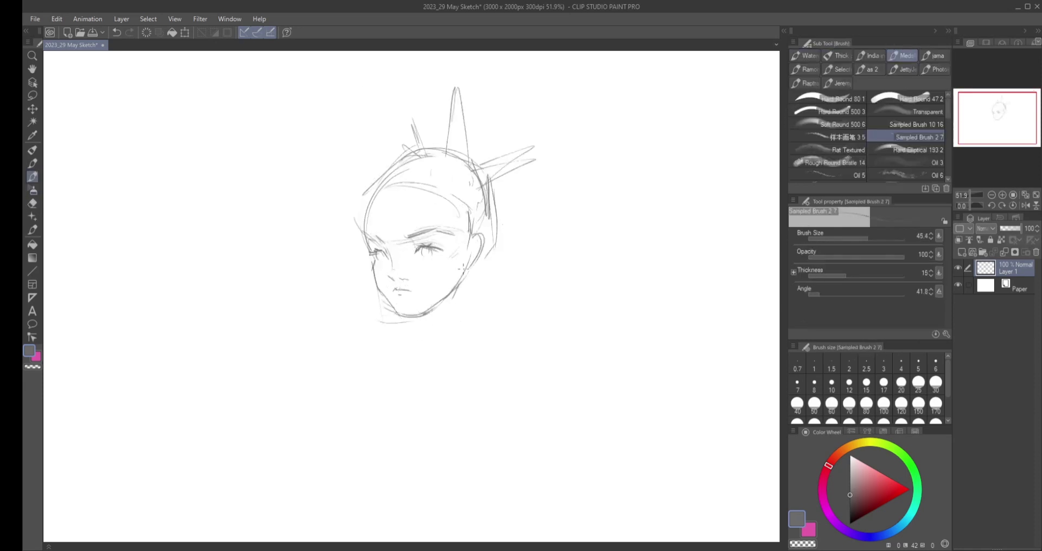
mouse_move(482, 255)
left_mouse_down()
mouse_move(469, 282)
mouse_move(474, 311)
mouse_move(427, 328)
left_mouse_up()
- Thicken the upper lashes and sharpen the lids of both eyes
scroll(436, 256, "up", 3)
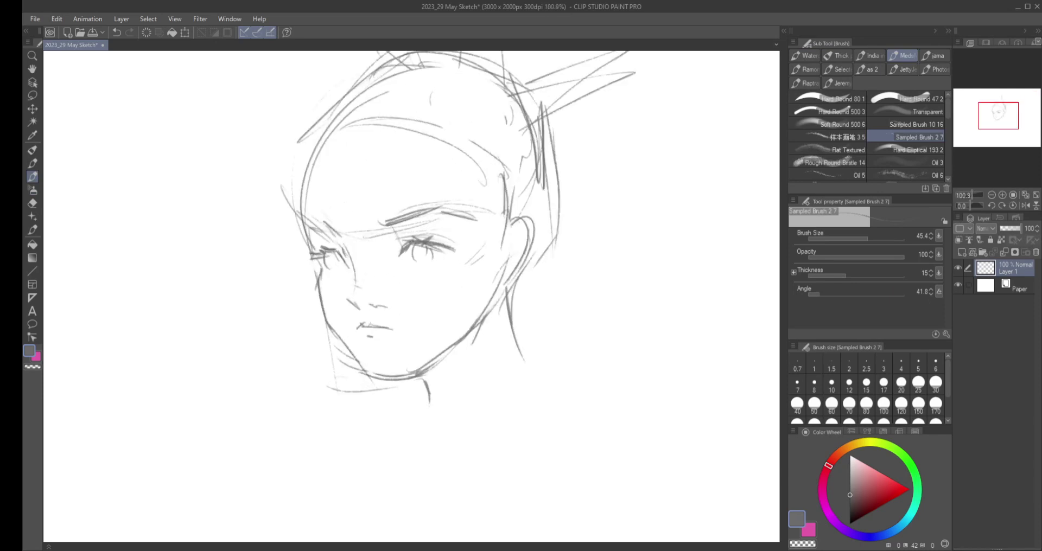
mouse_move(415, 243)
left_mouse_down()
mouse_move(448, 249)
mouse_move(432, 238)
mouse_move(442, 247)
mouse_move(337, 254)
mouse_move(318, 266)
mouse_move(340, 264)
left_mouse_up()
key("ctrl+z")
key("e")
key("b")
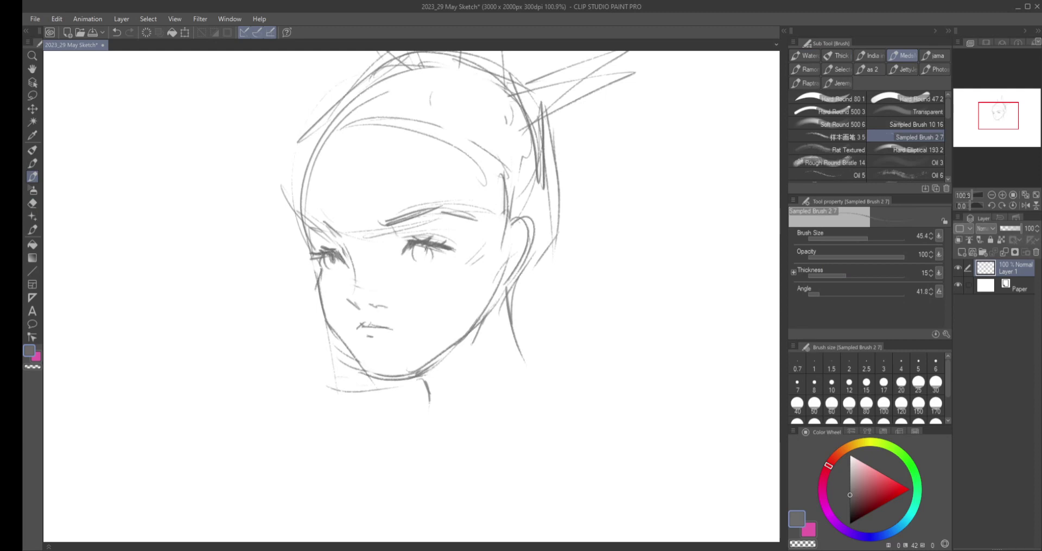
- Define the irises and pupils of both eyes, cleaning up the far eye with the eraser
mouse_move(419, 247)
left_mouse_down()
mouse_move(421, 257)
mouse_move(449, 258)
left_mouse_up()
key("e")
left_click_drag(330, 270, 327, 269)
key("b")
mouse_move(432, 249)
left_mouse_down()
mouse_move(432, 263)
mouse_move(353, 272)
left_mouse_up()
key("ctrl+z")
key("ctrl+z")
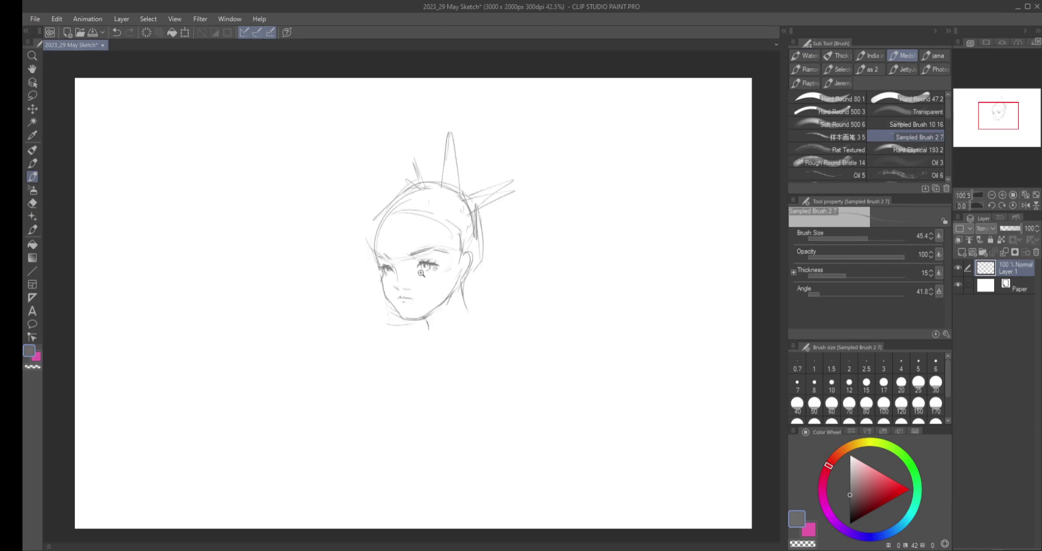
- Redraw the headband curves from the forehead to the ear and erase the old inner line
left_click_drag(399, 224, 477, 224)
left_click_drag(395, 197, 496, 227)
left_click_drag(386, 207, 355, 215)
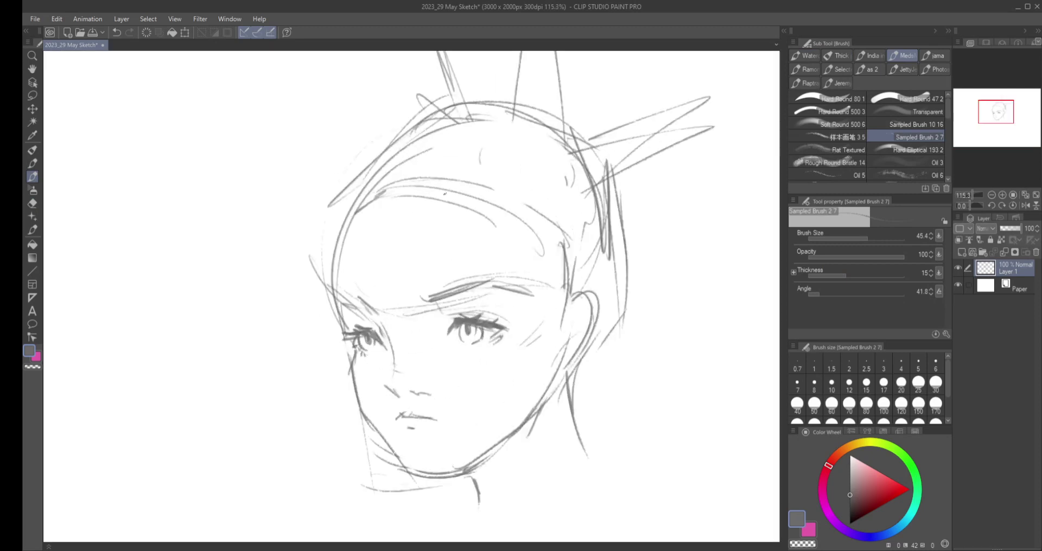
left_click_drag(535, 221, 548, 242)
mouse_move(514, 186)
left_mouse_down()
mouse_move(553, 248)
mouse_move(565, 294)
left_mouse_up()
key("e")
mouse_move(481, 208)
left_mouse_down()
mouse_move(532, 242)
mouse_move(432, 201)
mouse_move(512, 235)
left_mouse_up()
key("b")
left_click_drag(497, 233, 448, 235)
left_click_drag(497, 234, 527, 234)
key("b")
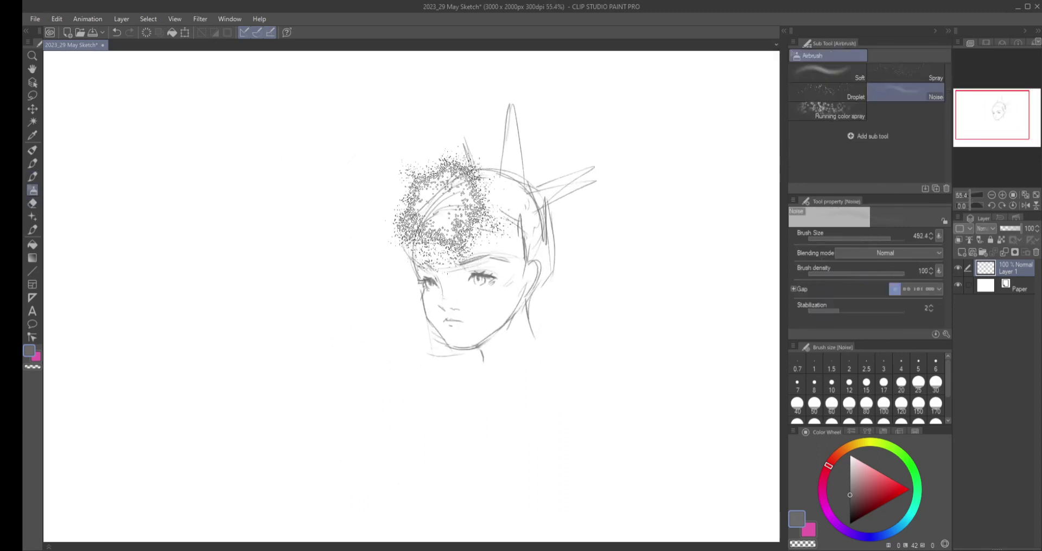
left_click_drag(448, 210, 521, 230)
key("ctrl+z")
key("b")
key("b")
- Reinforce the headband curve and rough in the shoulders and an oval torso beneath the neck
left_click_drag(447, 208, 511, 225)
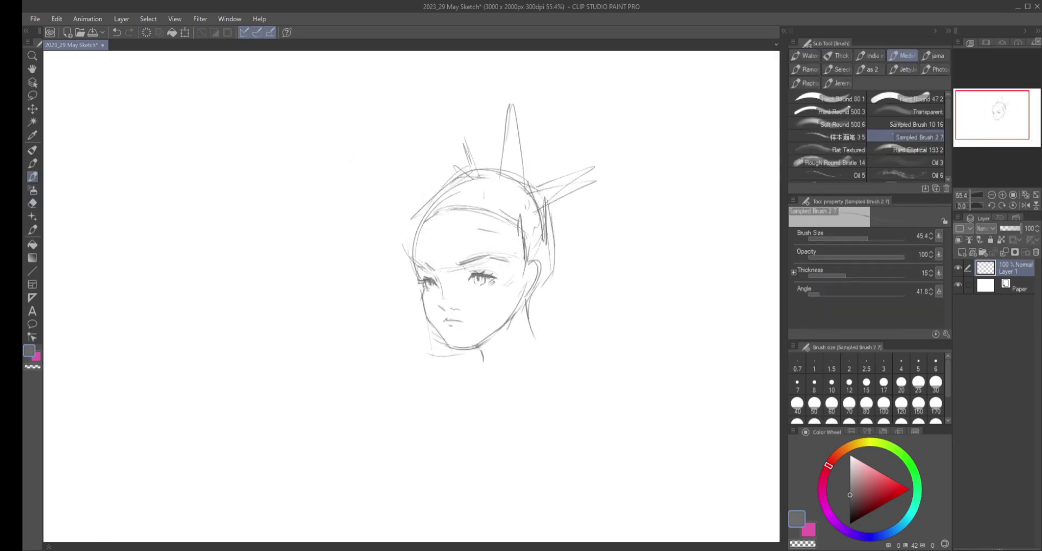
left_click_drag(525, 297, 535, 362)
left_click_drag(526, 310, 535, 357)
key("ctrl+z")
mouse_move(527, 298)
left_mouse_down()
mouse_move(535, 340)
mouse_move(422, 478)
left_mouse_up()
mouse_move(548, 351)
left_mouse_down()
mouse_move(501, 368)
mouse_move(465, 512)
mouse_move(514, 515)
left_mouse_up()
left_click_drag(541, 335, 576, 369)
left_click_drag(470, 363, 446, 393)
scroll(448, 322, "up", 3)
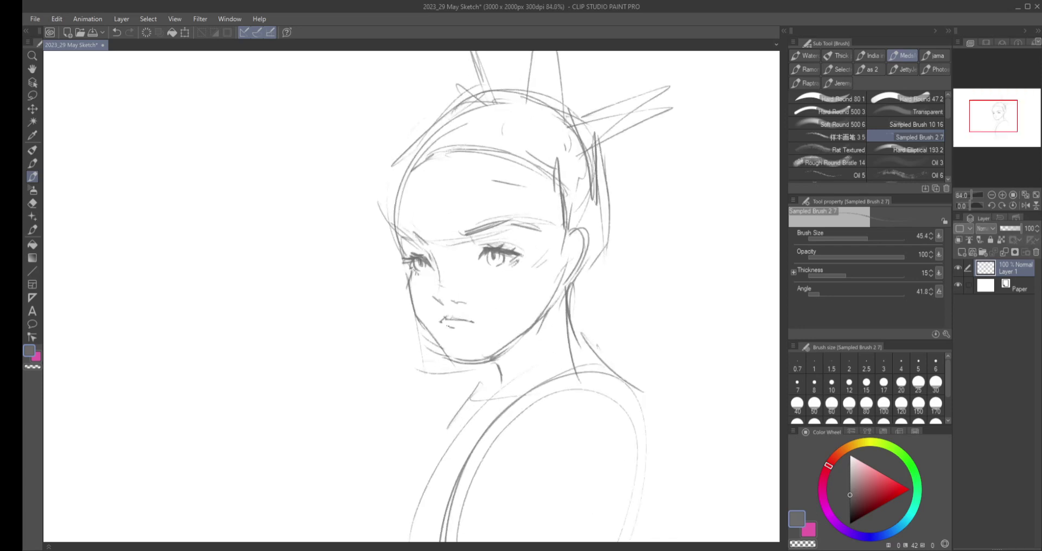
- Add a new empty layer above the head sketch
scroll(497, 330, "down", 4)
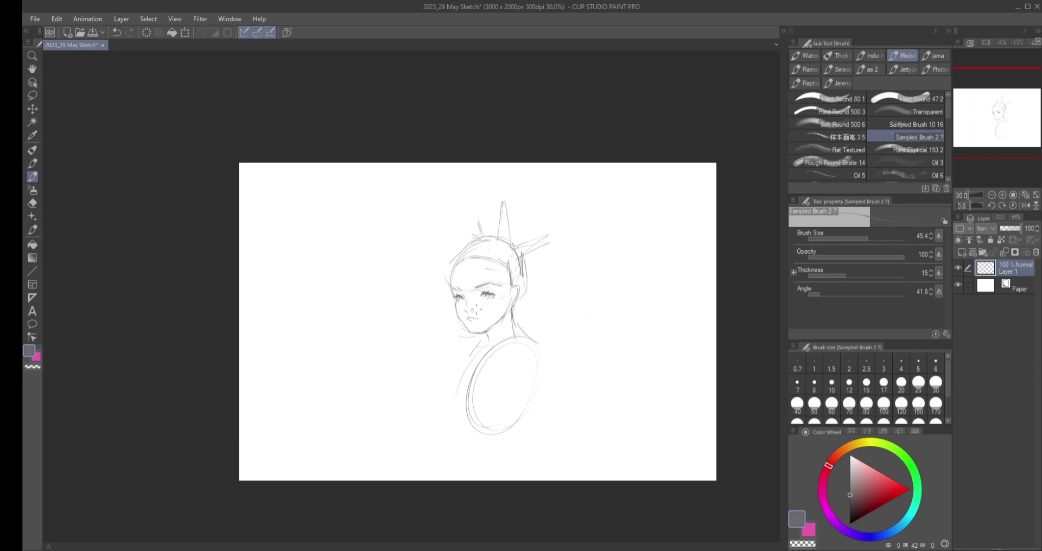
left_click(965, 252)
left_click(396, 550)
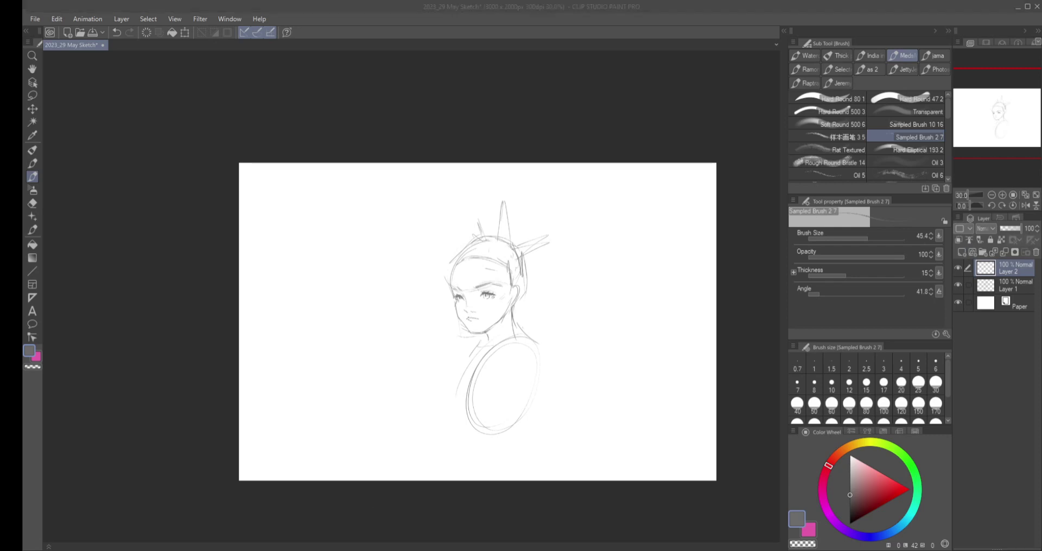
- Hide and show Layer 1 to check that it holds the head sketch
left_click(958, 285)
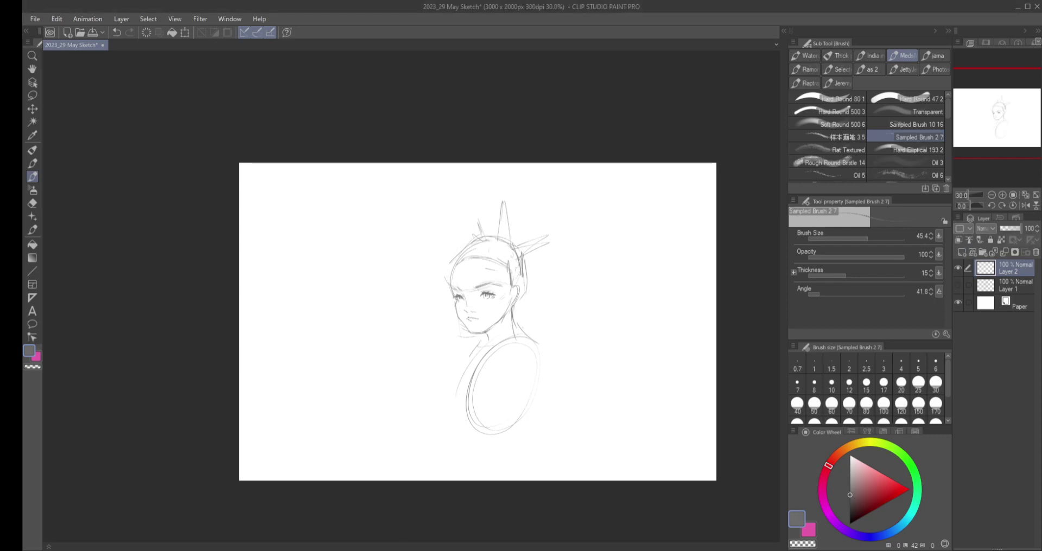
left_click(958, 284)
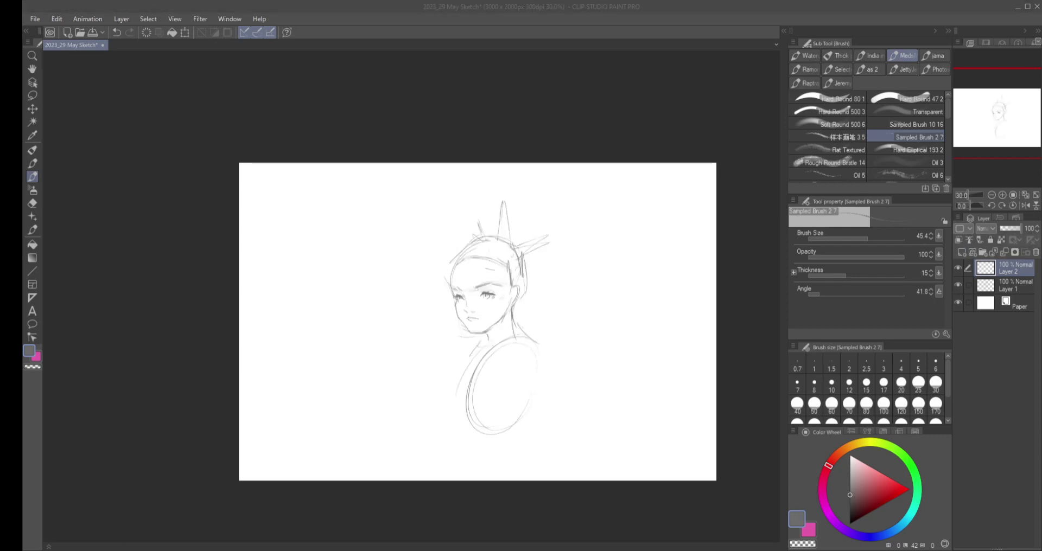
left_click(1014, 285)
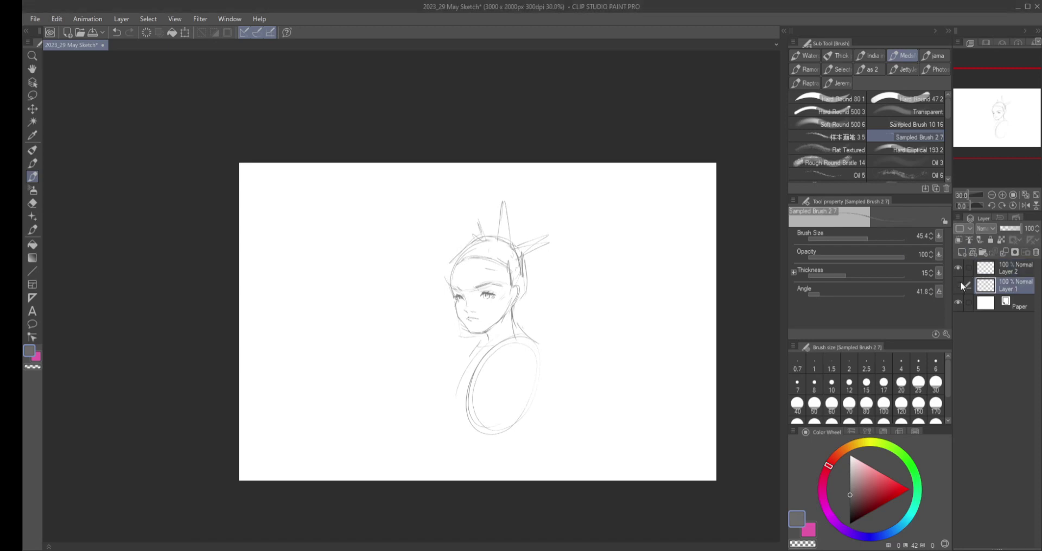
left_click(958, 284)
left_click(958, 284)
- Move the head sketch on Layer 1 horizontally into the left half of the canvas
left_click(1014, 268)
left_click(1000, 283)
key("k")
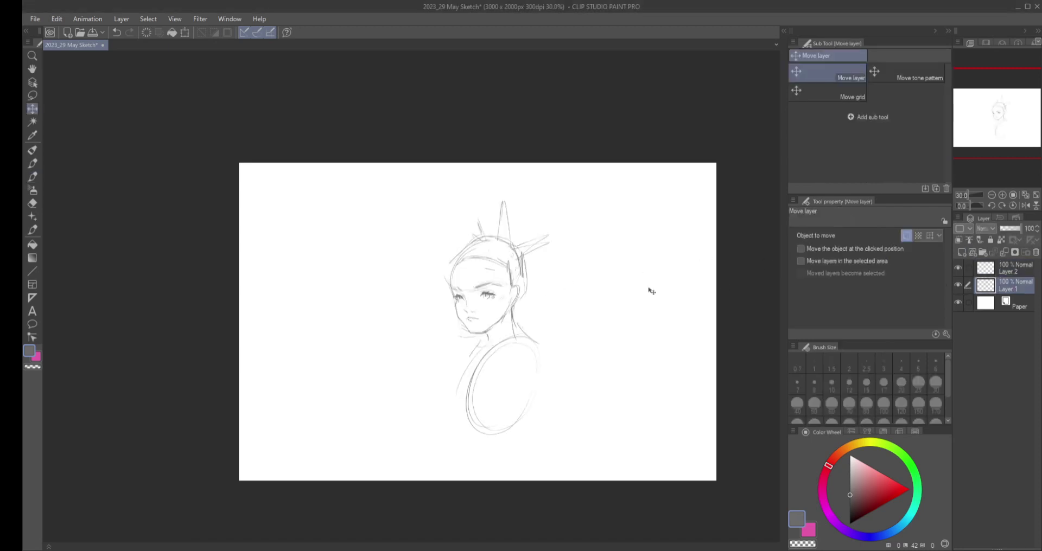
left_click_drag(649, 288, 553, 289)
- On Layer 2, rough in a second figure's head, neck, oval torso and shoulder to the right of the portrait
left_click(994, 269)
key("b")
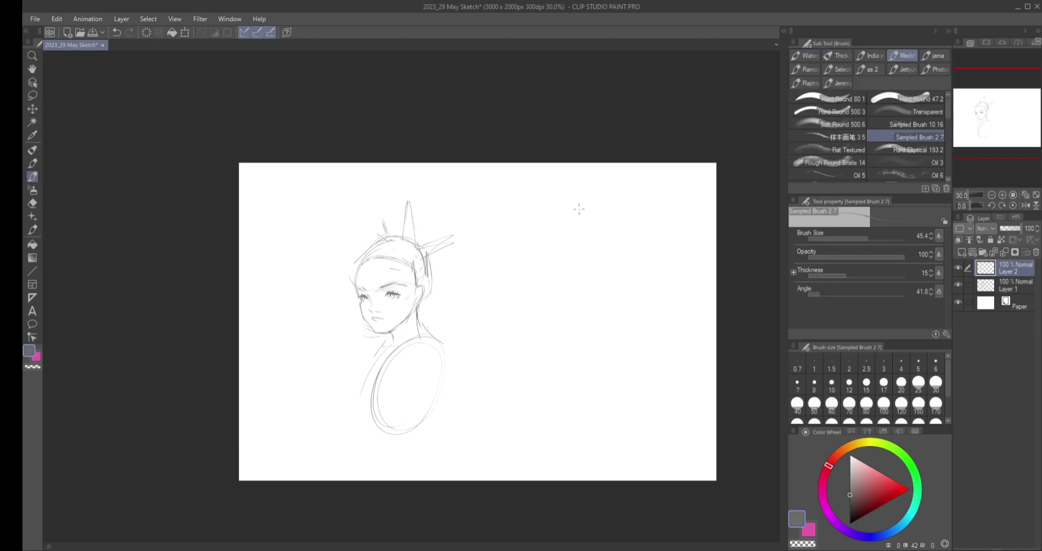
scroll(606, 217, "up", 2)
mouse_move(583, 202)
left_mouse_down()
mouse_move(585, 255)
mouse_move(565, 256)
mouse_move(562, 280)
mouse_move(580, 269)
left_mouse_up()
mouse_move(617, 223)
left_mouse_down()
mouse_move(587, 275)
mouse_move(605, 377)
mouse_move(589, 398)
left_mouse_up()
key("ctrl+z")
mouse_move(633, 295)
left_mouse_down()
mouse_move(554, 332)
mouse_move(624, 346)
mouse_move(575, 421)
left_mouse_up()
left_click_drag(593, 301, 615, 283)
mouse_move(615, 248)
left_mouse_down()
mouse_move(624, 312)
mouse_move(554, 315)
left_mouse_up()
left_click_drag(615, 308, 560, 263)
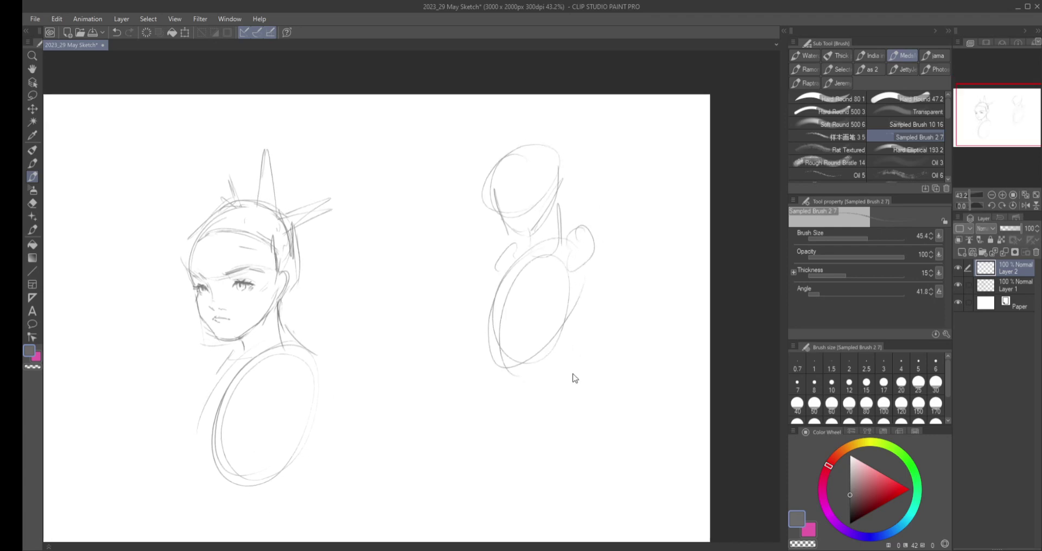
- Scale the second figure's sketch down proportionally with a transform, keeping it in the canvas's upper right area
key("ctrl+t")
left_click_drag(590, 376, 557, 304)
left_click(502, 320)
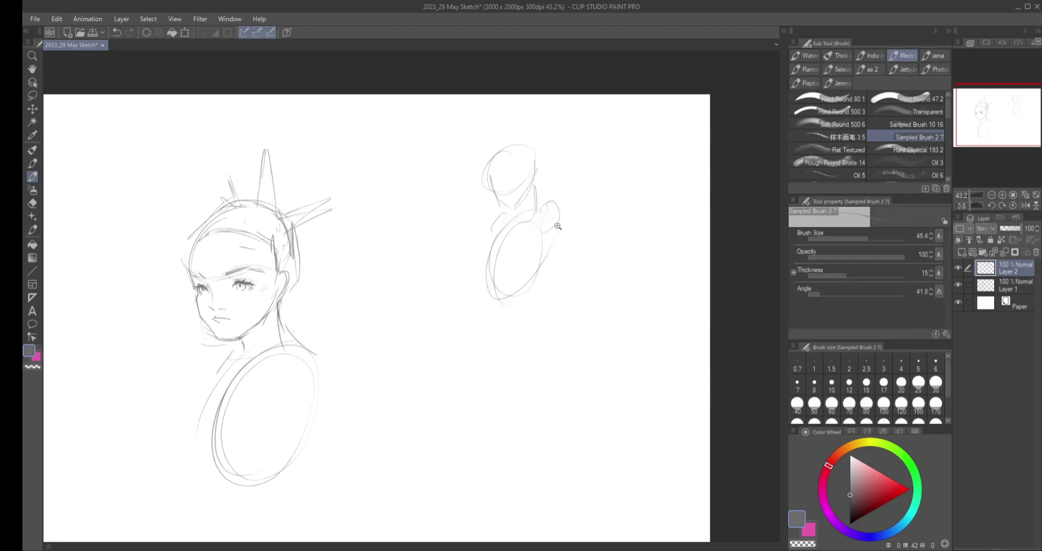
- Sketch the second figure's near arm hanging from the shoulder, with upper arm and tapering forearm
scroll(558, 227, "up", 2)
left_click_drag(546, 216, 562, 309)
left_click_drag(538, 222, 559, 313)
left_click_drag(565, 209, 563, 431)
mouse_move(568, 360)
left_mouse_down()
mouse_move(580, 385)
mouse_move(564, 437)
left_mouse_up()
- Sketch the second figure's waist guidelines and a flattened oval pelvis below the torso
left_click_drag(521, 287, 505, 294)
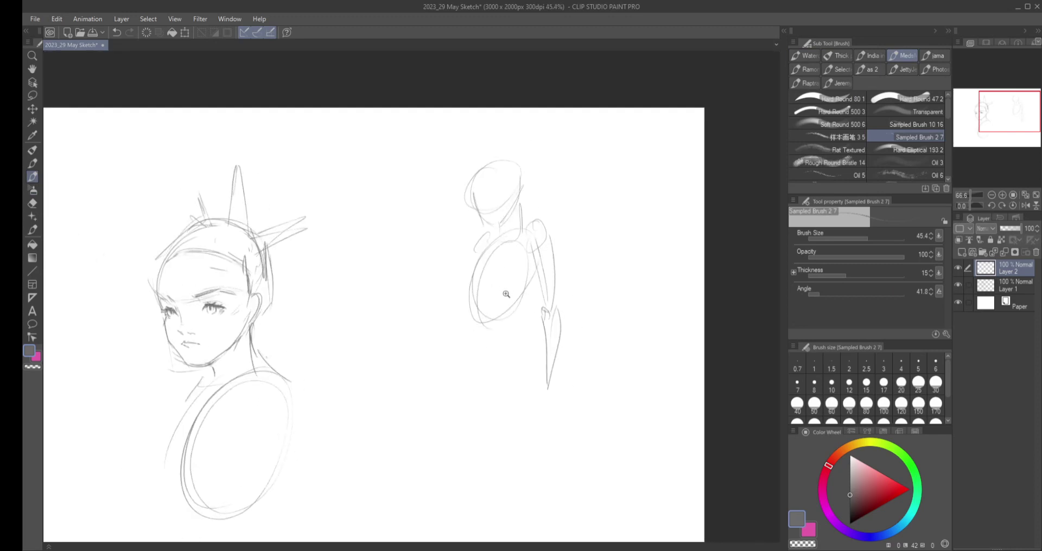
mouse_move(504, 357)
left_mouse_down()
mouse_move(477, 362)
mouse_move(498, 354)
left_mouse_up()
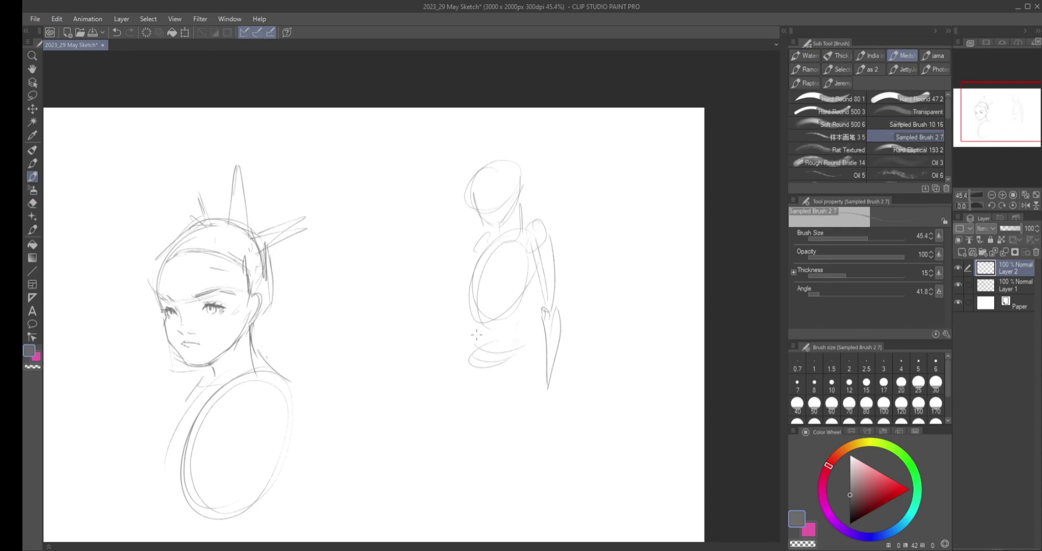
left_click_drag(542, 276, 523, 293)
mouse_move(509, 360)
left_mouse_down()
mouse_move(496, 342)
mouse_move(466, 350)
left_mouse_up()
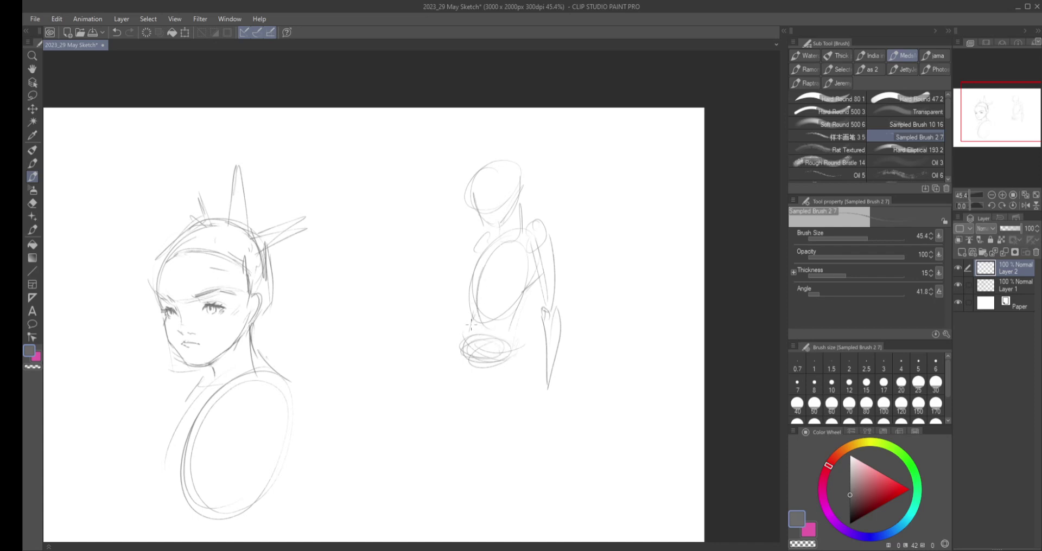
- Sketch both of the second figure's legs from the pelvis down, with tapering thighs and calves
scroll(474, 339, "down", 3)
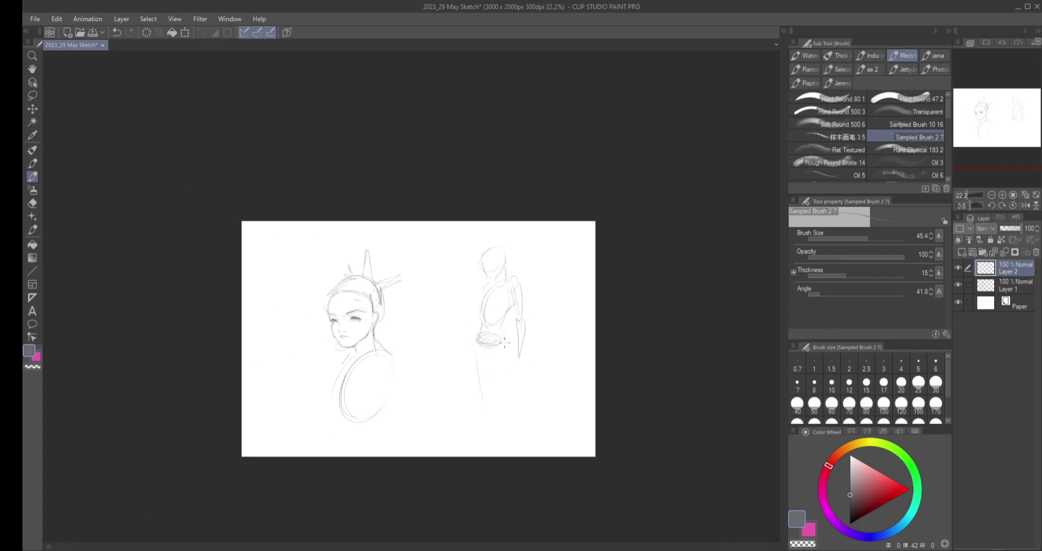
left_click_drag(505, 343, 516, 412)
scroll(514, 415, "up", 2)
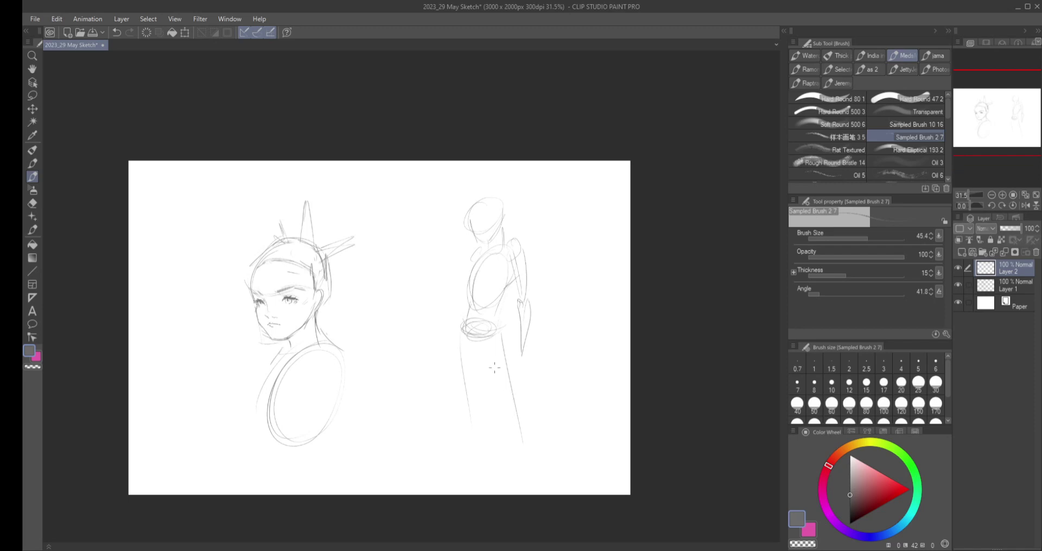
mouse_move(473, 336)
left_mouse_down()
mouse_move(506, 407)
mouse_move(516, 404)
mouse_move(526, 458)
left_mouse_up()
left_click_drag(518, 404, 529, 465)
mouse_move(478, 417)
left_mouse_down()
mouse_move(487, 454)
mouse_move(484, 464)
mouse_move(472, 430)
mouse_move(471, 484)
left_mouse_up()
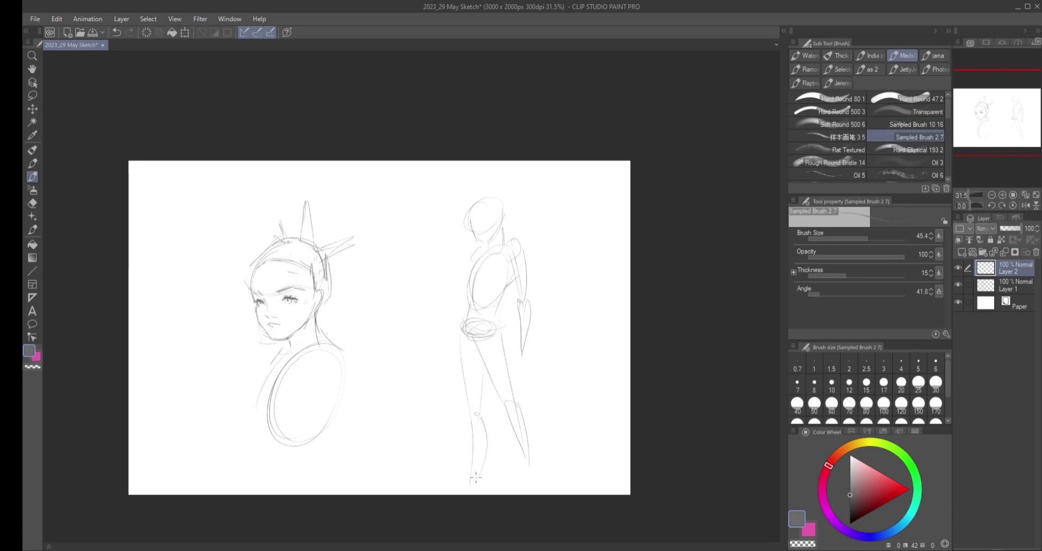
- Redraw the ends of the second figure's lower legs, tapering both calves down to the feet
key("ctrl+z")
key("ctrl+z")
left_click_drag(484, 426, 474, 471)
left_click_drag(520, 446, 531, 480)
- Sketch the second figure's collarbone line and crossing rib-cage guidelines over the torso oval
scroll(470, 279, "up", 2)
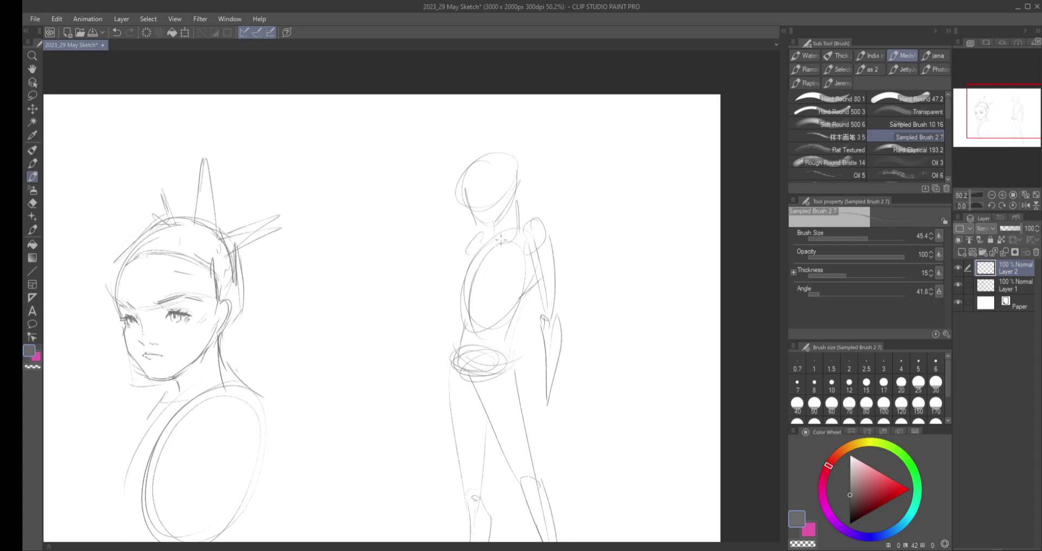
mouse_move(481, 245)
left_mouse_down()
mouse_move(491, 244)
mouse_move(518, 236)
mouse_move(479, 247)
mouse_move(487, 258)
mouse_move(490, 246)
mouse_move(532, 234)
mouse_move(486, 258)
mouse_move(473, 308)
mouse_move(471, 296)
mouse_move(509, 324)
left_mouse_up()
key("ctrl+z")
key("ctrl+z")
key("ctrl+z")
key("e")
key("b")
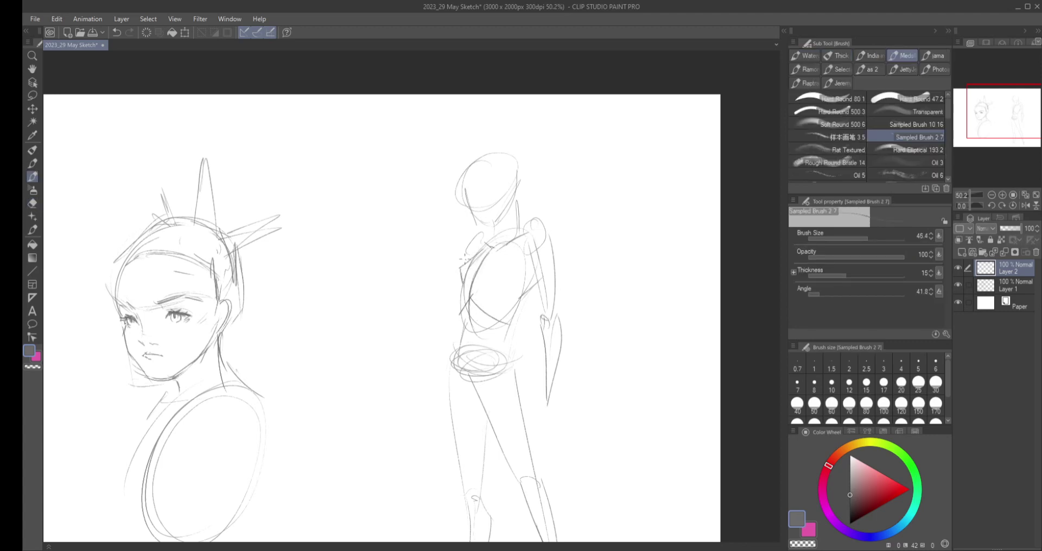
- Sketch the second figure's far arm reaching down past the hip, with a bent elbow and tapering forearm
mouse_move(459, 287)
left_mouse_down()
mouse_move(449, 337)
mouse_move(462, 318)
mouse_move(426, 392)
left_mouse_up()
left_click_drag(455, 355, 424, 406)
key("ctrl+z")
key("ctrl+z")
key("ctrl+z")
mouse_move(452, 359)
left_mouse_down()
mouse_move(427, 404)
mouse_move(440, 388)
left_mouse_up()
left_click_drag(455, 336, 450, 345)
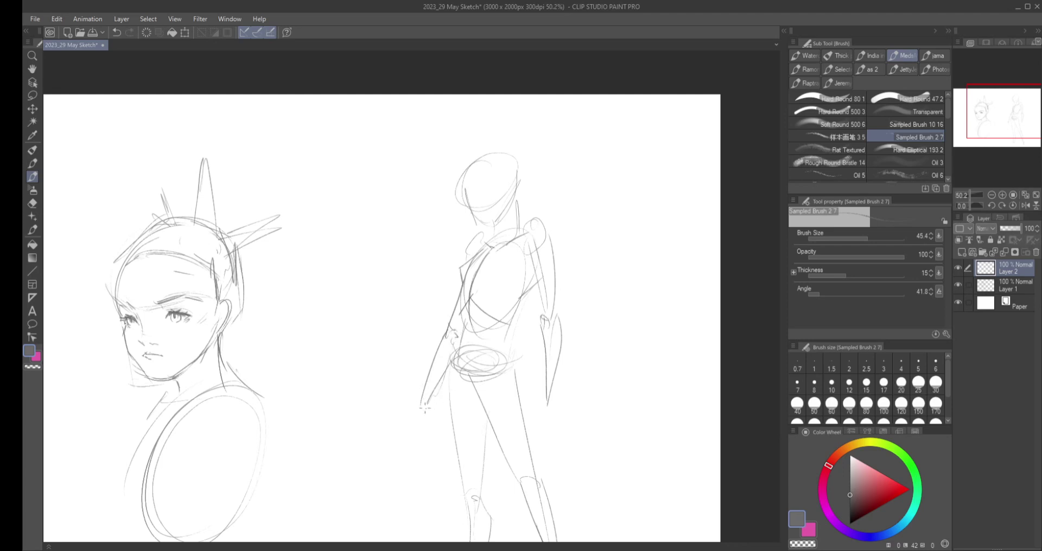
- Sketch a pistol pointing downward in the second figure's far hand, with rough lines for the gripping fingers
left_click_drag(423, 381, 416, 434)
left_click_drag(413, 434, 426, 437)
left_click_drag(424, 389, 429, 445)
left_click_drag(413, 433, 427, 441)
left_click_drag(441, 386, 438, 414)
mouse_move(434, 405)
left_mouse_down()
mouse_move(438, 414)
mouse_move(429, 404)
left_mouse_up()
mouse_move(433, 389)
left_mouse_down()
mouse_move(433, 407)
mouse_move(419, 393)
mouse_move(417, 449)
mouse_move(426, 442)
left_mouse_up()
mouse_move(410, 389)
left_mouse_down()
mouse_move(412, 415)
mouse_move(417, 405)
left_mouse_up()
left_click_drag(479, 352, 453, 358)
left_click_drag(528, 313, 539, 308)
- Sketch the second figure's hair with forehead strands, a swept side tuft and outer volume, and outline the jaw
scroll(539, 307, "up", 2)
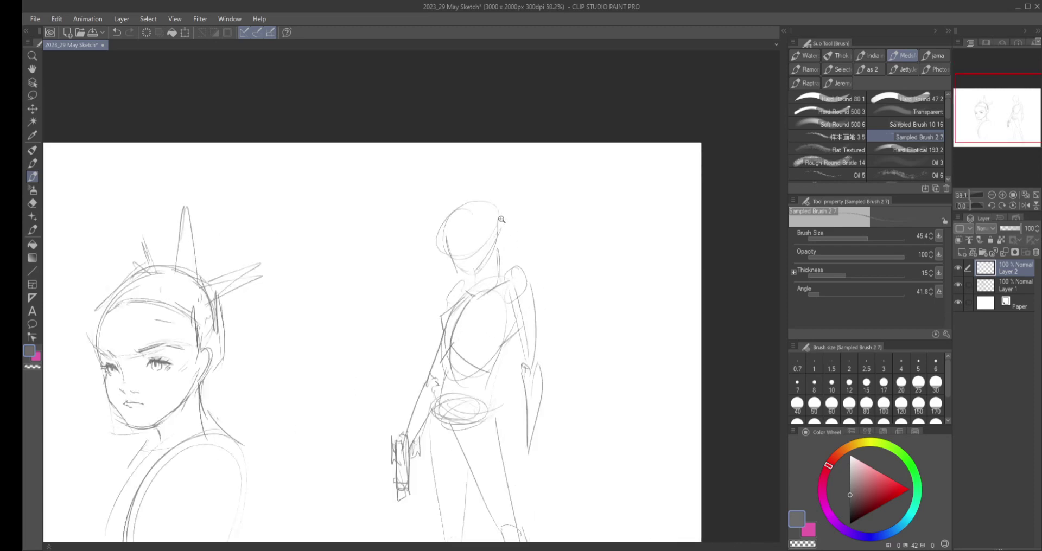
left_click_drag(471, 209, 464, 244)
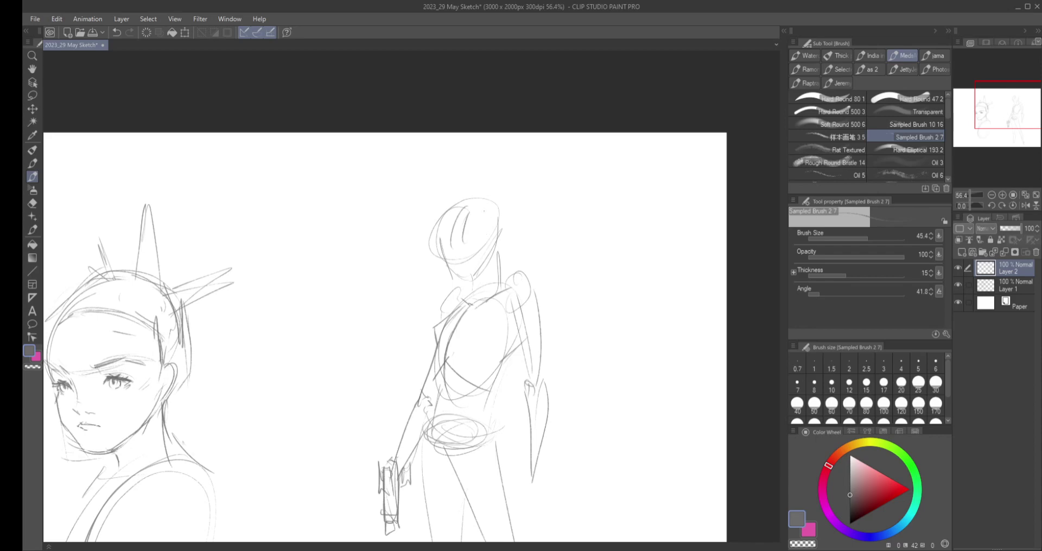
left_click_drag(479, 205, 493, 267)
mouse_move(420, 206)
left_mouse_down()
mouse_move(479, 174)
mouse_move(435, 201)
left_mouse_up()
mouse_move(436, 197)
left_mouse_down()
mouse_move(409, 235)
mouse_move(444, 264)
left_mouse_up()
mouse_move(490, 169)
left_mouse_down()
mouse_move(518, 197)
mouse_move(513, 246)
mouse_move(483, 284)
left_mouse_up()
scroll(451, 265, "up", 3)
key("ctrl+z")
left_click_drag(518, 241, 482, 288)
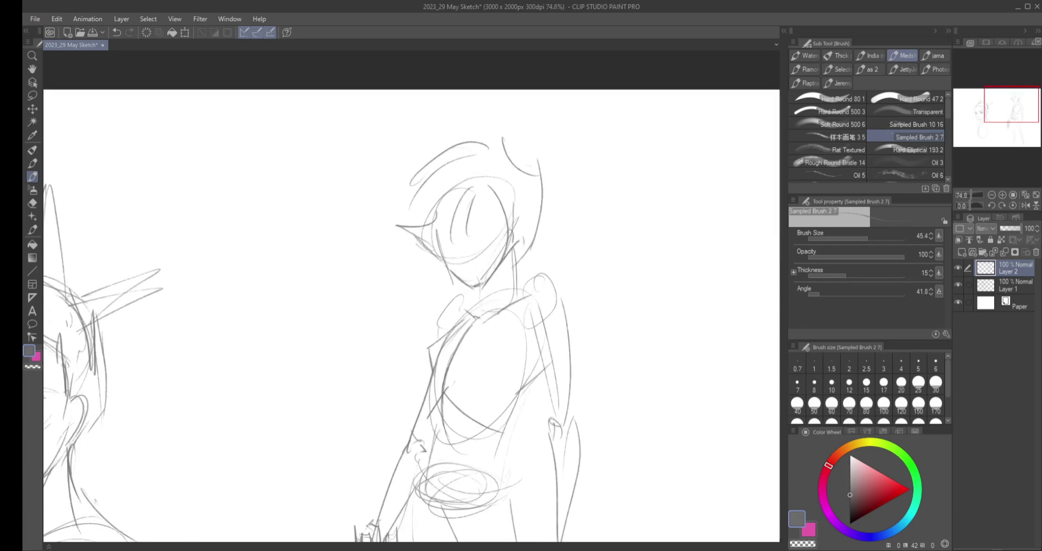
- Draw the second figure's neck and collar lines, and outline the near shoulder and upper arm's outer edge
key("ctrl+z")
left_click_drag(507, 251, 482, 282)
left_click_drag(483, 286, 481, 297)
mouse_move(517, 236)
left_mouse_down()
mouse_move(515, 289)
mouse_move(532, 294)
mouse_move(450, 320)
mouse_move(456, 310)
mouse_move(437, 337)
left_mouse_up()
key("ctrl+z")
key("ctrl+z")
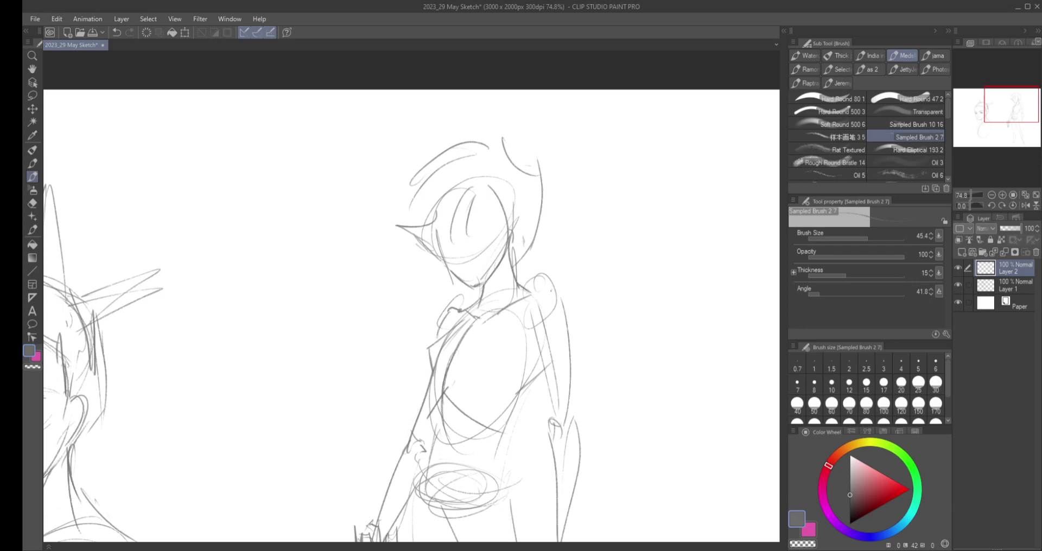
mouse_move(520, 284)
left_mouse_down()
mouse_move(541, 274)
mouse_move(559, 320)
mouse_move(548, 279)
mouse_move(567, 328)
mouse_move(577, 429)
left_mouse_up()
key("ctrl+z")
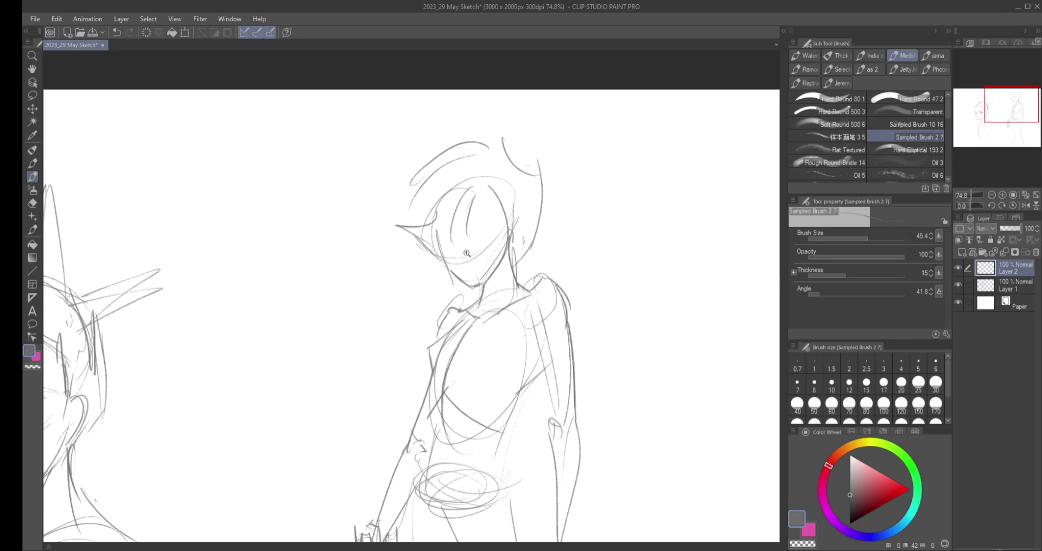
- Draw the second figure's nose, angled eyebrows and narrowed eyes, reworking strokes until the expression looks stern
scroll(468, 254, "up", 3)
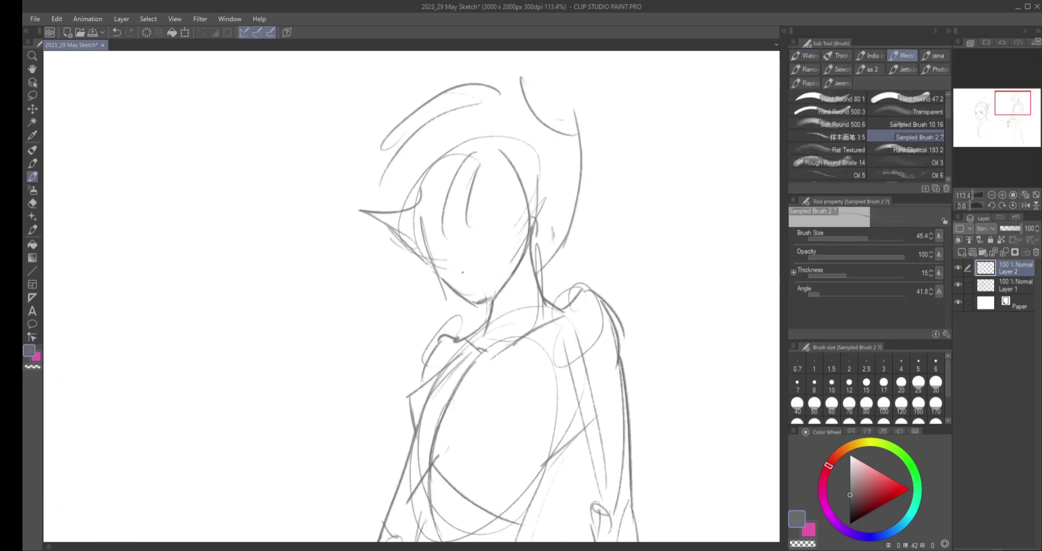
mouse_move(462, 272)
left_mouse_down()
mouse_move(472, 274)
mouse_move(455, 249)
left_mouse_up()
key("ctrl+z")
mouse_move(478, 239)
left_mouse_down()
mouse_move(519, 218)
mouse_move(435, 253)
mouse_move(502, 234)
left_mouse_up()
key("ctrl+z")
key("e")
key("b")
key("ctrl+z")
key("ctrl+z")
left_click_drag(482, 240, 505, 233)
key("ctrl+z")
key("ctrl+z")
key("ctrl+z")
key("ctrl+z")
key("ctrl+z")
mouse_move(436, 248)
left_mouse_down()
mouse_move(501, 235)
mouse_move(460, 253)
mouse_move(493, 224)
mouse_move(438, 243)
left_mouse_up()
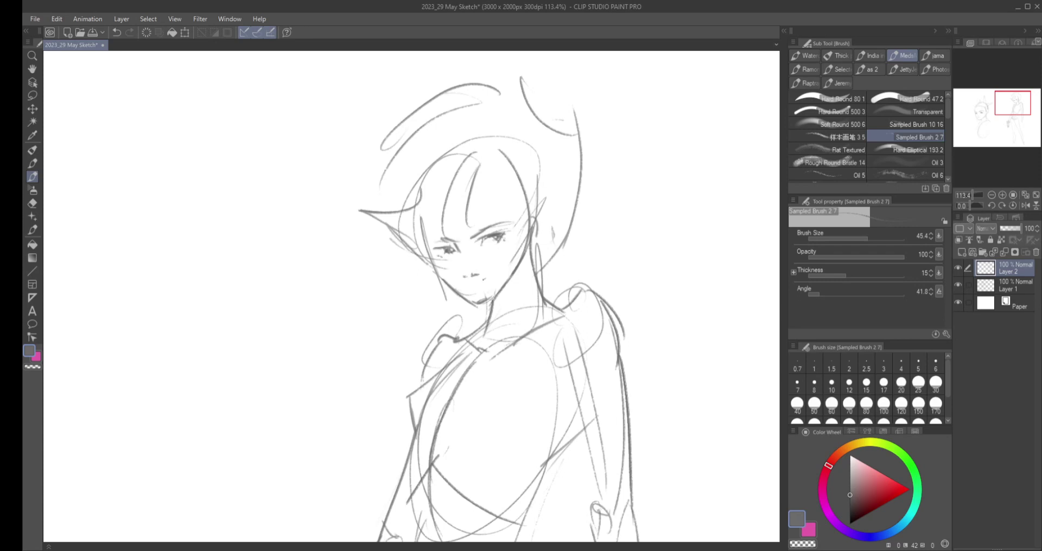
- Draw the second figure's small closed lips and clean up stray marks around the near eye
key("ctrl+z")
mouse_move(466, 284)
left_mouse_down()
mouse_move(484, 284)
mouse_move(412, 292)
mouse_move(423, 292)
left_mouse_up()
key("e")
mouse_move(504, 250)
left_mouse_down()
mouse_move(496, 239)
mouse_move(510, 266)
left_mouse_up()
key("b")
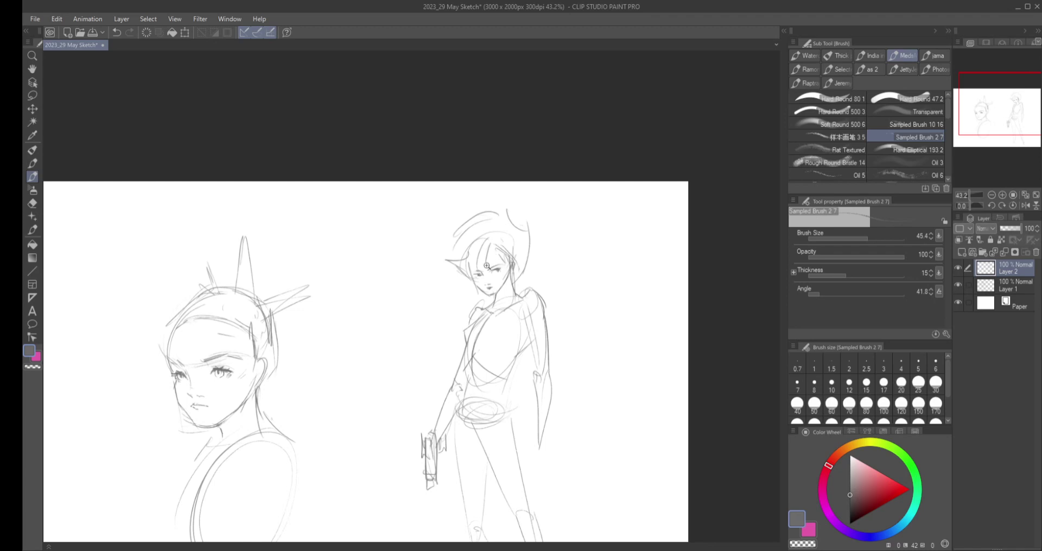
- Lasso the second figure's hair, move it slightly down toward the face, and deselect it
scroll(483, 266, "up", 3)
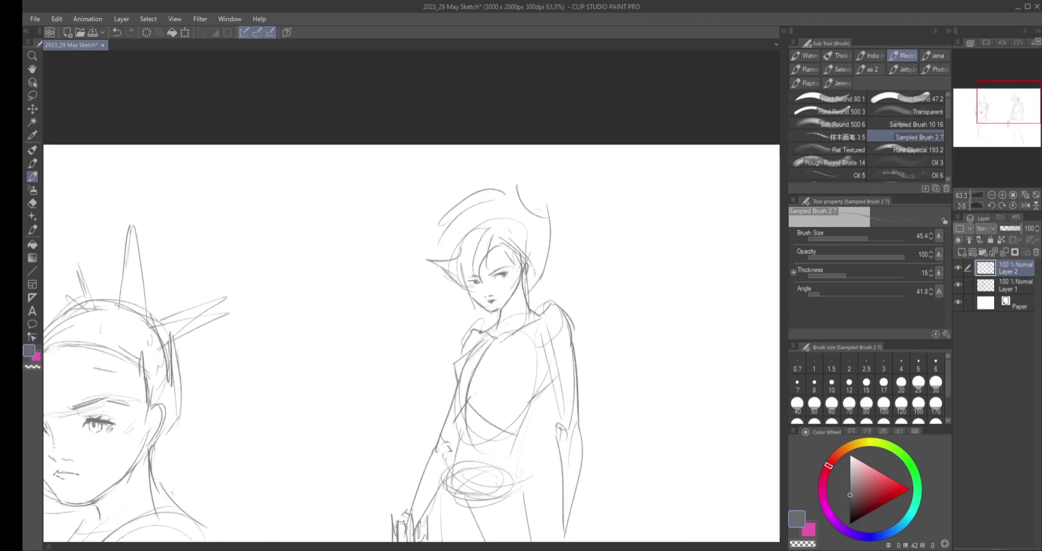
key("m")
mouse_move(477, 191)
left_mouse_down()
mouse_move(428, 274)
mouse_move(488, 260)
mouse_move(478, 191)
left_mouse_up()
key("k")
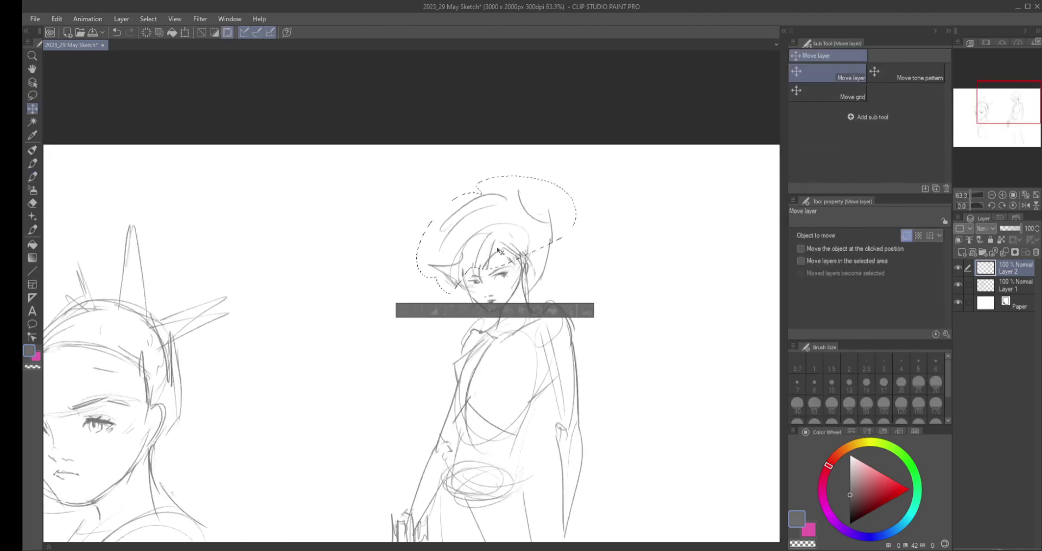
left_click_drag(500, 251, 496, 253)
key("ctrl+d")
- Add pointed hair strands beside the second figure's far cheek and refine the strokes around the near side of the head
key("e")
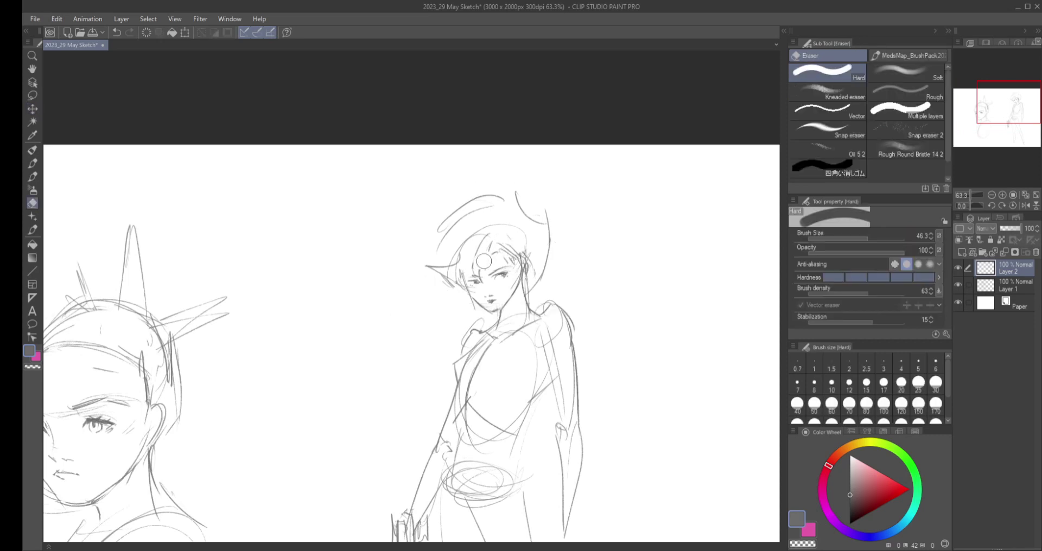
key("b")
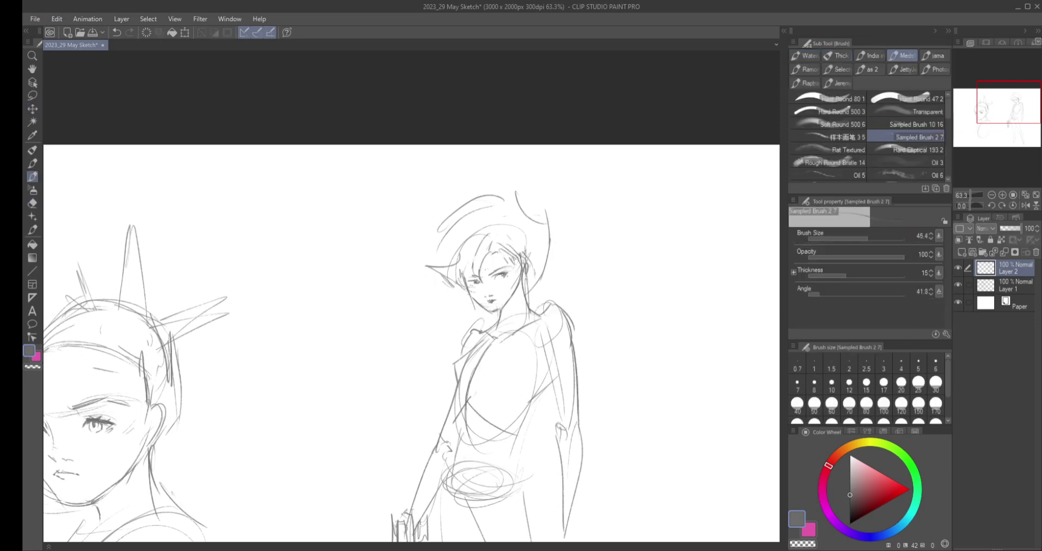
left_click_drag(443, 291, 474, 305)
left_click_drag(526, 205, 526, 260)
key("ctrl+z")
left_click_drag(509, 317, 502, 232)
- Draw the second figure's tank-top strap and neckline, and contour the far side of the chest
scroll(502, 230, "up", 2)
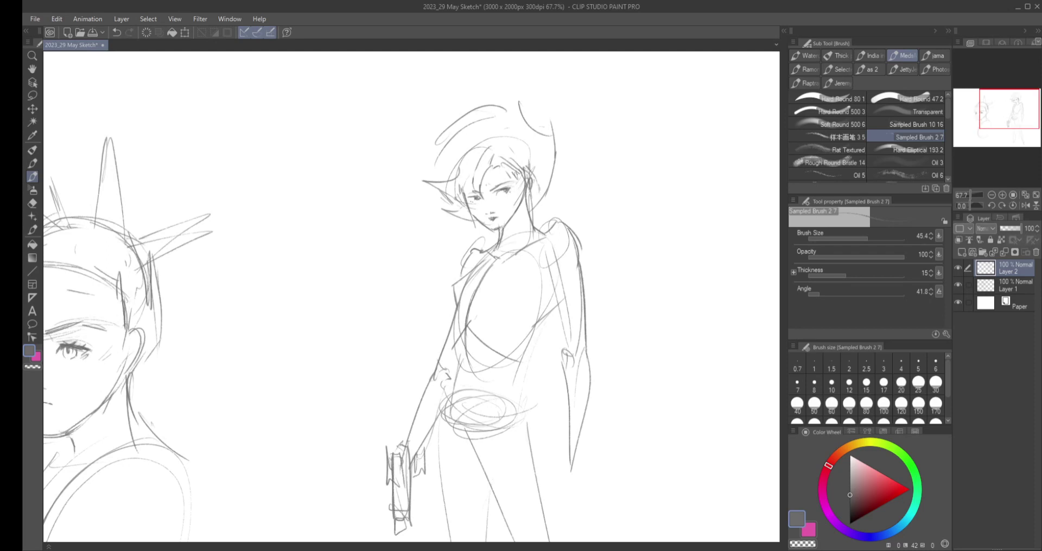
left_click_drag(550, 234, 507, 286)
left_click_drag(545, 234, 506, 287)
mouse_move(486, 256)
left_mouse_down()
mouse_move(474, 282)
mouse_move(495, 291)
mouse_move(508, 283)
left_mouse_up()
mouse_move(457, 318)
left_mouse_down()
mouse_move(445, 346)
mouse_move(455, 344)
left_mouse_up()
left_click_drag(451, 292, 463, 319)
key("ctrl+z")
key("ctrl+z")
left_click_drag(475, 267, 450, 295)
left_click_drag(452, 292, 464, 319)
- Draw the tank top's hem across the ribs below the chest and reinforce the near edge of the neckline
mouse_move(461, 312)
left_mouse_down()
mouse_move(455, 340)
mouse_move(478, 322)
mouse_move(465, 335)
mouse_move(540, 322)
left_mouse_up()
key("ctrl+z")
key("ctrl+z")
key("ctrl+z")
key("ctrl+z")
key("ctrl+z")
mouse_move(454, 330)
left_mouse_down()
mouse_move(520, 336)
mouse_move(545, 323)
left_mouse_up()
mouse_move(533, 247)
left_mouse_down()
mouse_move(531, 311)
mouse_move(518, 294)
mouse_move(490, 300)
mouse_move(501, 296)
left_mouse_up()
key("e")
key("b")
- Draw the tank top's near armhole and contour both sides of the second figure's waist down to the hips
mouse_move(524, 272)
left_mouse_down()
mouse_move(496, 300)
mouse_move(528, 344)
left_mouse_up()
left_click_drag(544, 323, 526, 411)
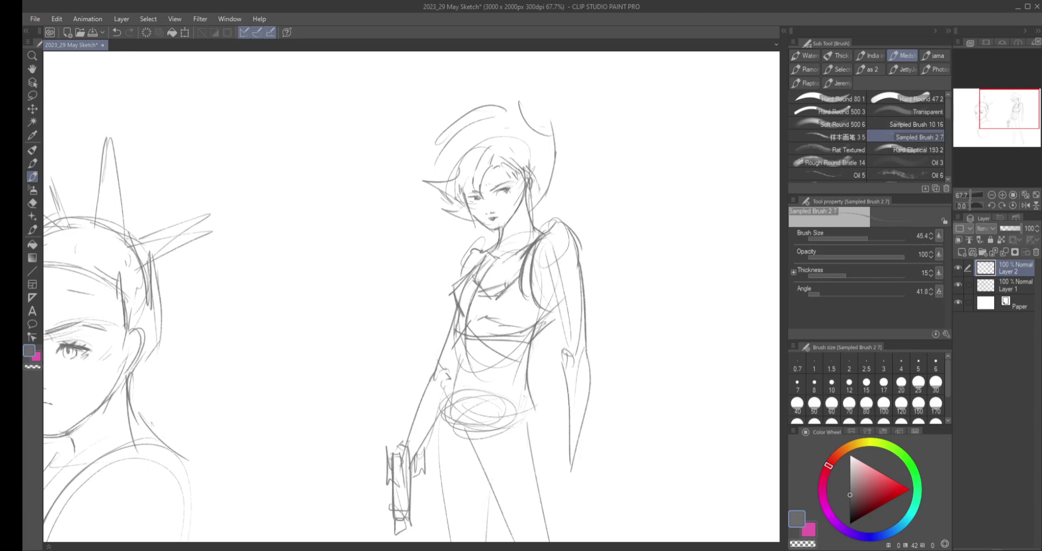
left_click_drag(527, 369, 524, 410)
left_click_drag(465, 338, 446, 415)
key("ctrl+z")
left_click_drag(465, 333, 448, 395)
left_click_drag(463, 330, 451, 395)
- Outline both of the second figure's thighs with firmer contours from the hips down to the knees
left_click_drag(483, 358, 510, 263)
mouse_move(473, 302)
left_mouse_down()
mouse_move(467, 384)
mouse_move(495, 520)
left_mouse_up()
left_click_drag(468, 390, 493, 512)
left_click_drag(518, 414, 510, 519)
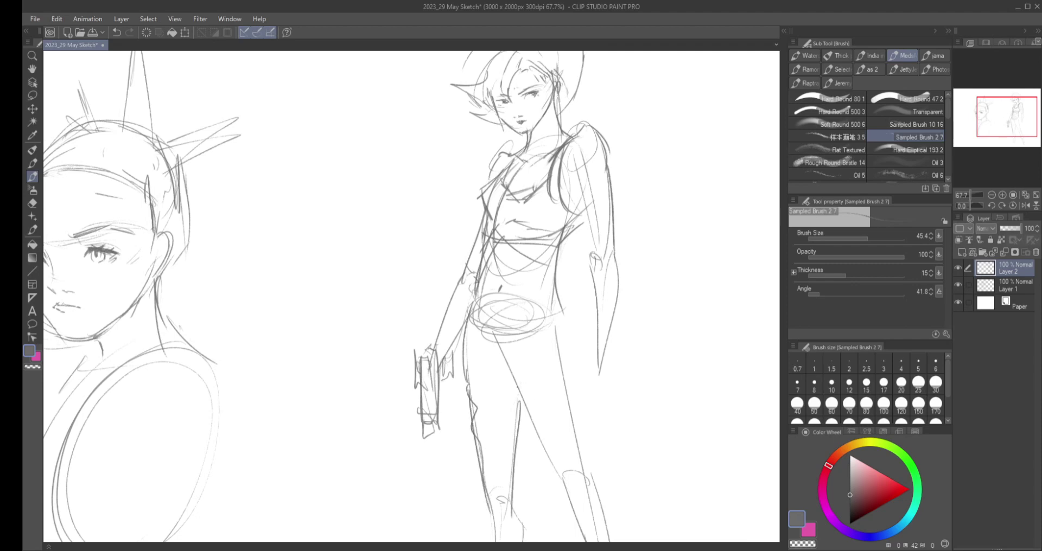
left_click_drag(498, 356, 560, 499)
left_click_drag(561, 306, 584, 483)
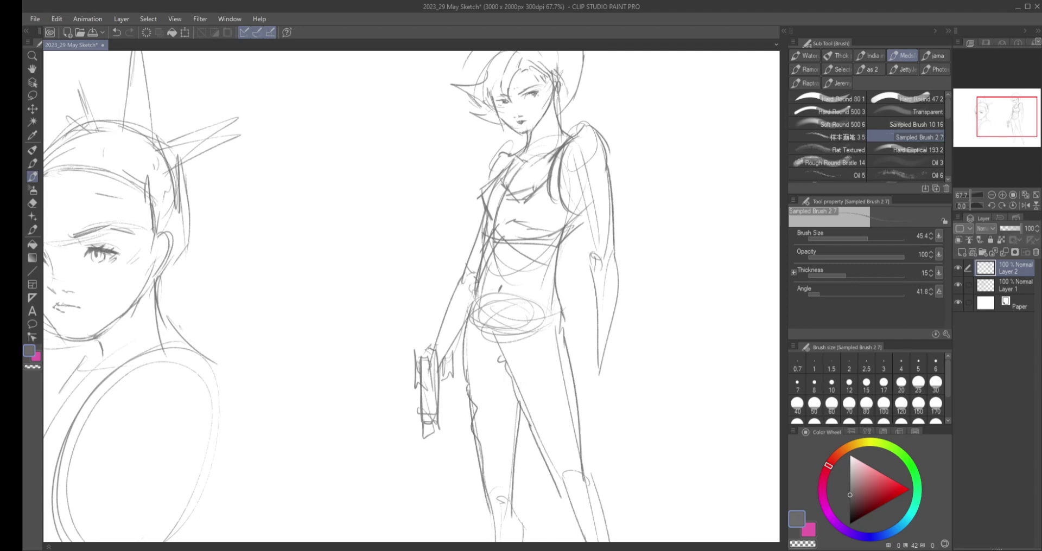
- Draw a slanted belt across the second figure's hips with a small pouch at the near side
mouse_move(471, 296)
left_mouse_down()
mouse_move(498, 329)
mouse_move(565, 302)
mouse_move(496, 331)
mouse_move(548, 317)
mouse_move(559, 328)
left_mouse_up()
mouse_move(558, 295)
left_mouse_down()
mouse_move(573, 330)
mouse_move(549, 324)
left_mouse_up()
mouse_move(549, 309)
left_mouse_down()
mouse_move(558, 331)
mouse_move(545, 321)
left_mouse_up()
mouse_move(546, 319)
left_mouse_down()
mouse_move(500, 329)
mouse_move(554, 327)
mouse_move(535, 301)
left_mouse_up()
- Refine the second figure's near arm, outlining the upper arm, elbow and forearm down to the wrist
left_click_drag(610, 232, 654, 232)
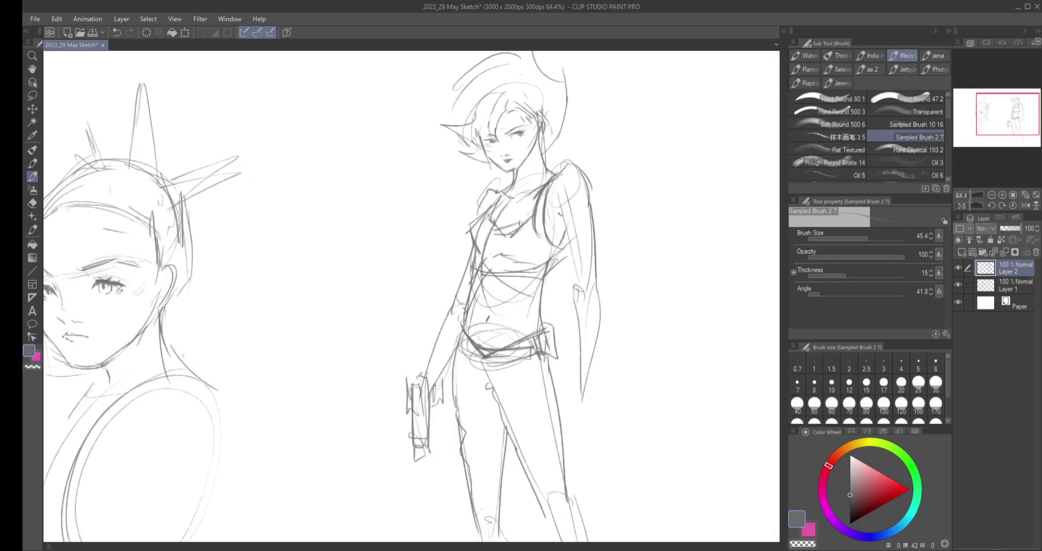
left_click_drag(577, 223, 564, 284)
mouse_move(589, 168)
left_mouse_down()
mouse_move(579, 196)
mouse_move(573, 166)
left_mouse_up()
left_click_drag(571, 288, 579, 389)
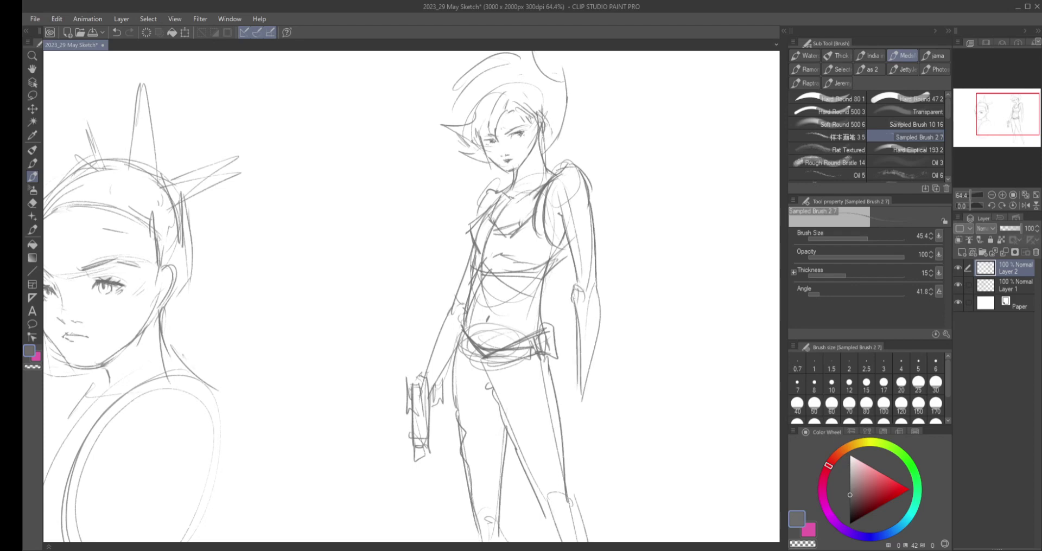
key("ctrl+z")
mouse_move(575, 288)
left_mouse_down()
mouse_move(579, 390)
mouse_move(568, 407)
mouse_move(578, 421)
left_mouse_up()
left_click_drag(594, 361, 591, 417)
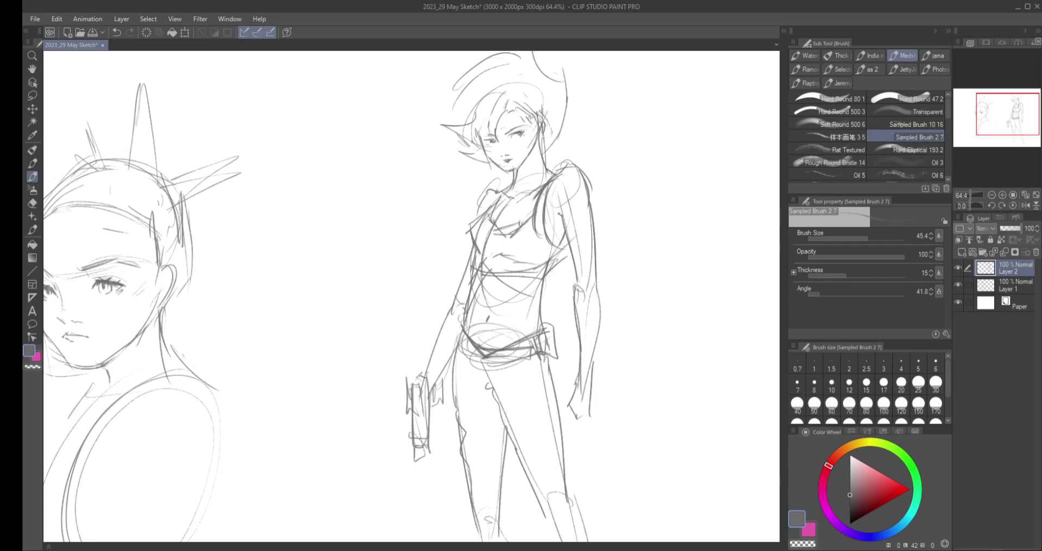
- Sketch the second figure's near hand as a closed fist and clean up the forearm's outer contour
mouse_move(576, 378)
left_mouse_down()
mouse_move(566, 399)
mouse_move(594, 382)
mouse_move(594, 391)
left_mouse_up()
key("e")
left_click_drag(595, 369, 597, 354)
key("b")
left_click_drag(600, 316, 591, 384)
key("e")
key("b")
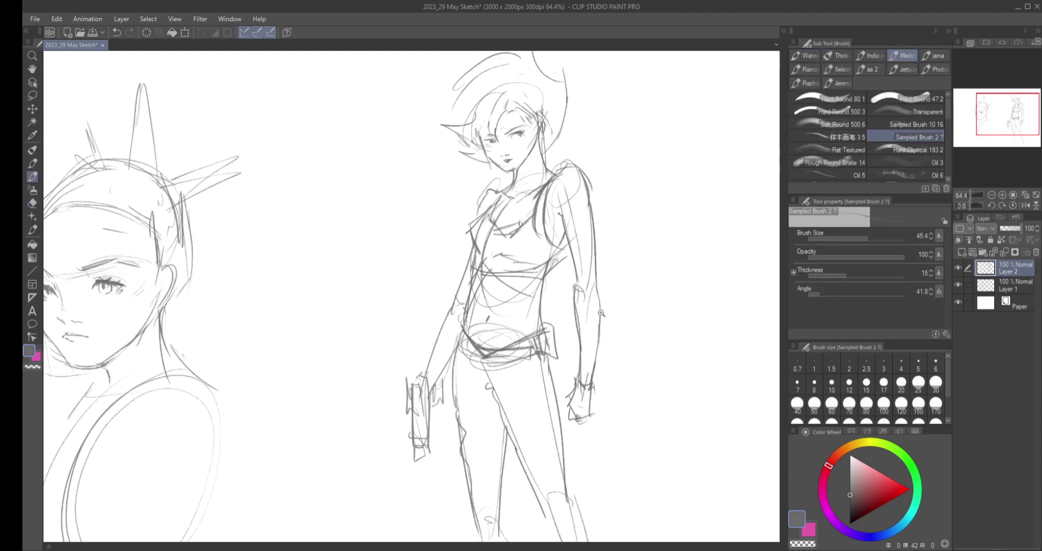
- Shade dark gloves on both of the second figure's hands, refine the near forearm, and save the drawing
scroll(599, 311, "up", 1)
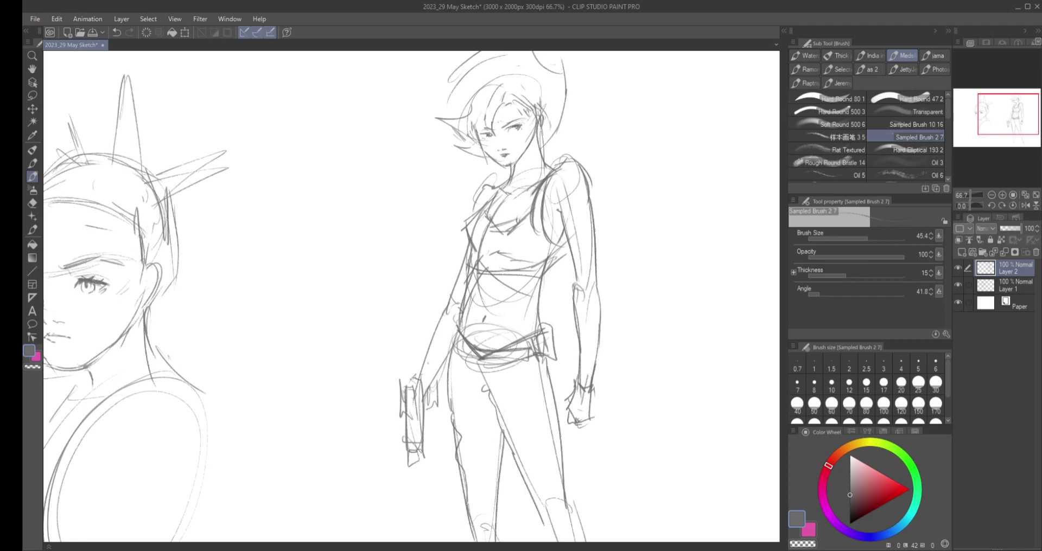
mouse_move(423, 371)
left_mouse_down()
mouse_move(439, 385)
mouse_move(431, 401)
left_mouse_up()
left_click_drag(578, 389, 584, 416)
mouse_move(590, 345)
left_mouse_down()
mouse_move(577, 349)
mouse_move(600, 294)
left_mouse_up()
key("ctrl+s")
left_click(418, 550)
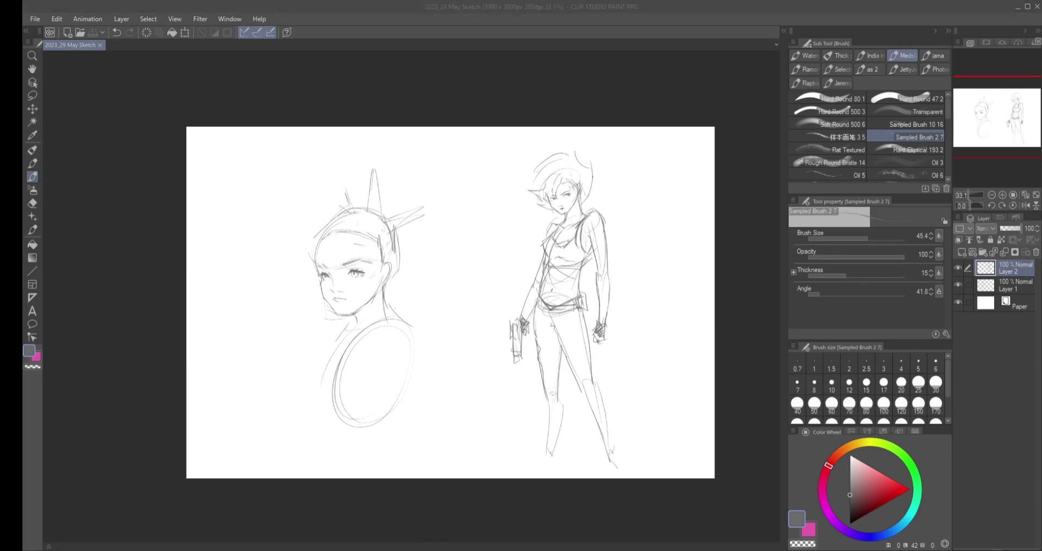